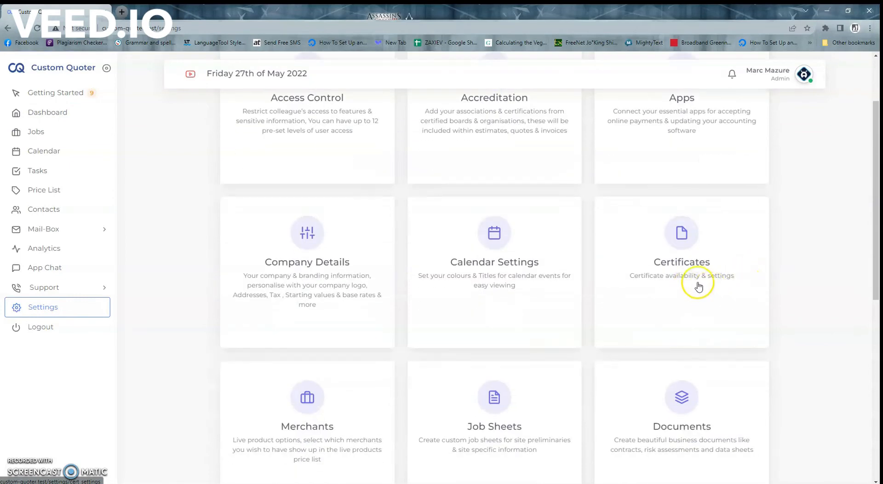
Open the Documents section from the settings page
scroll(703, 287, "down", 5)
scroll(684, 206, "up", 3)
left_click(692, 301)
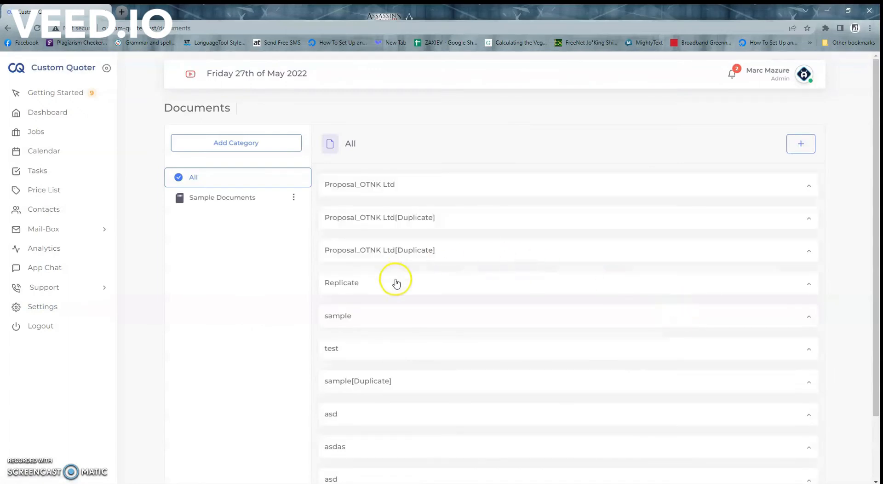
Start a new document category and name it "Risk Assessments"
left_click(243, 144)
left_click(716, 98)
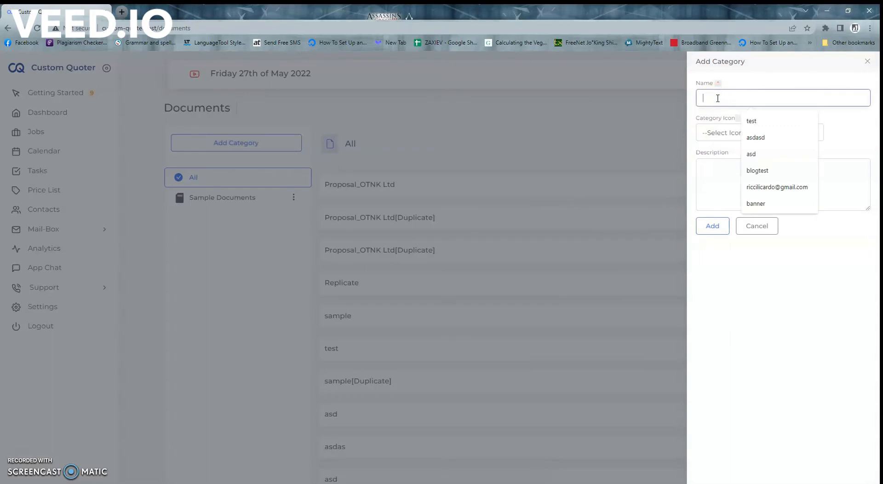
type("Ri")
key("Down")
key("Down")
key("Tab")
Give the category the arrow-down-left-circle-fill icon and the description "Description", and add it
left_click(745, 134)
scroll(762, 186, "down", 4)
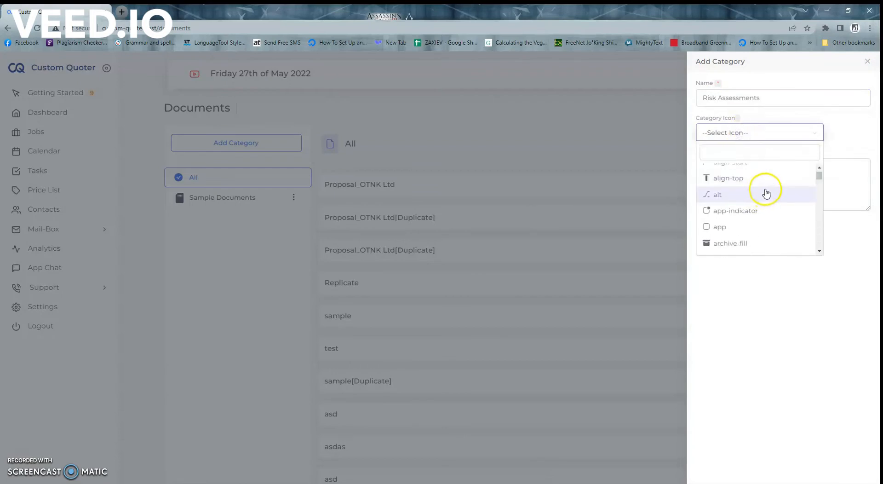
scroll(763, 193, "down", 6)
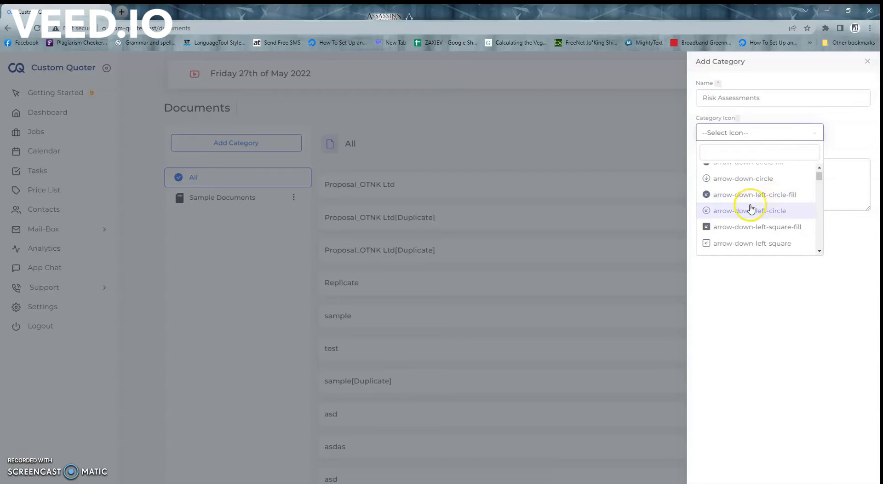
left_click(748, 195)
left_click(747, 184)
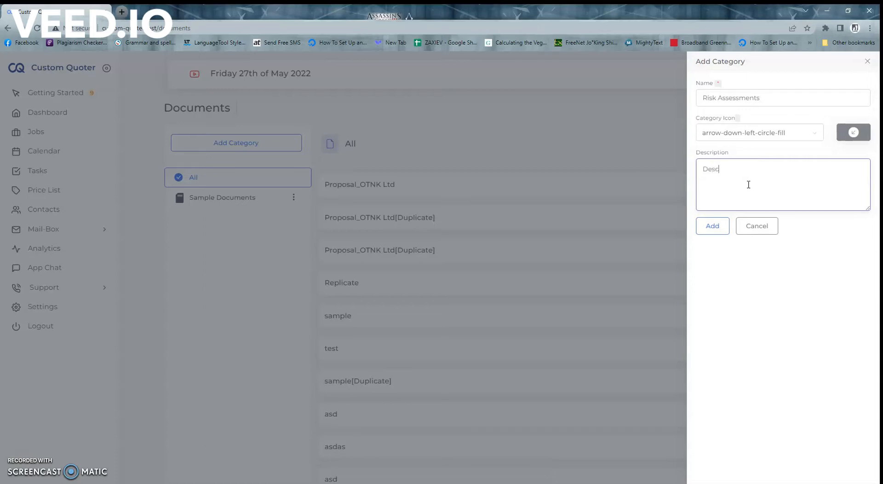
left_click(737, 305)
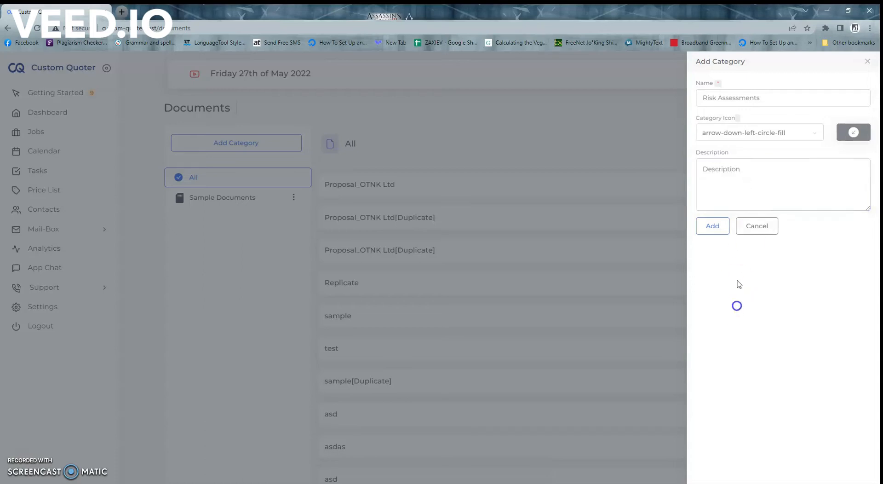
left_click(719, 232)
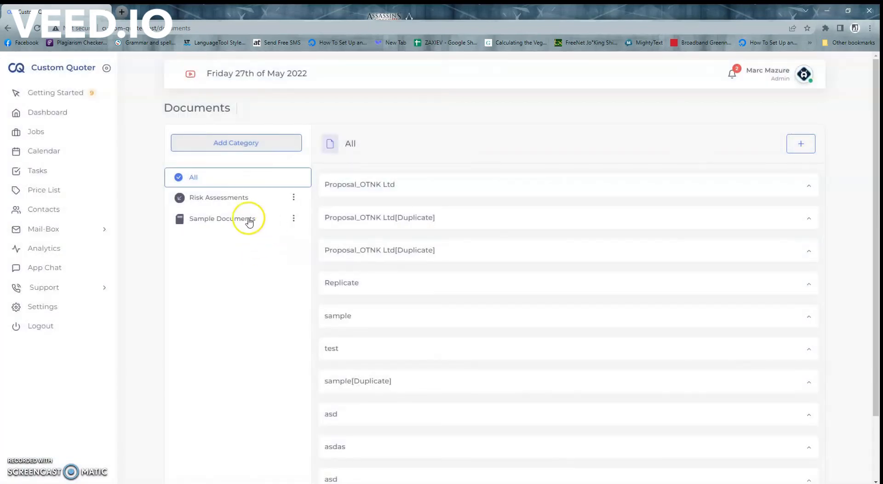
In the Risk Assessments category, start a new document titled "Nondisclosure Agreements"
left_click(215, 203)
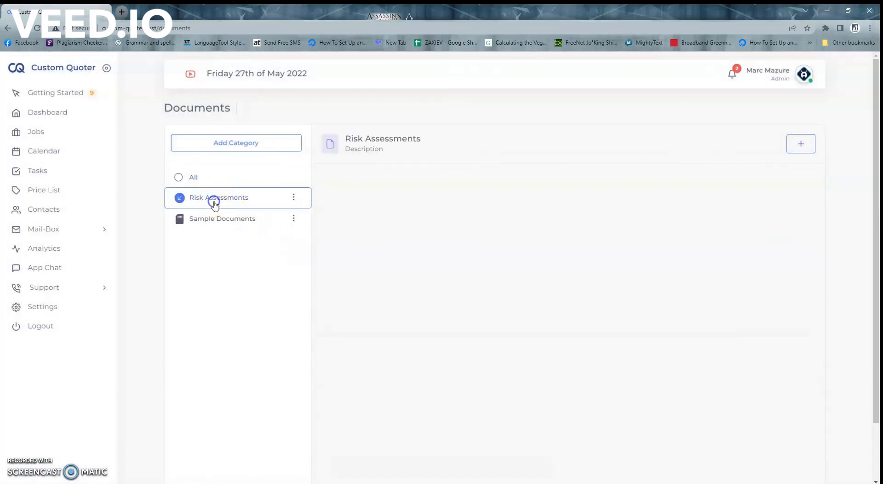
left_click(224, 219)
left_click(221, 201)
left_click(801, 146)
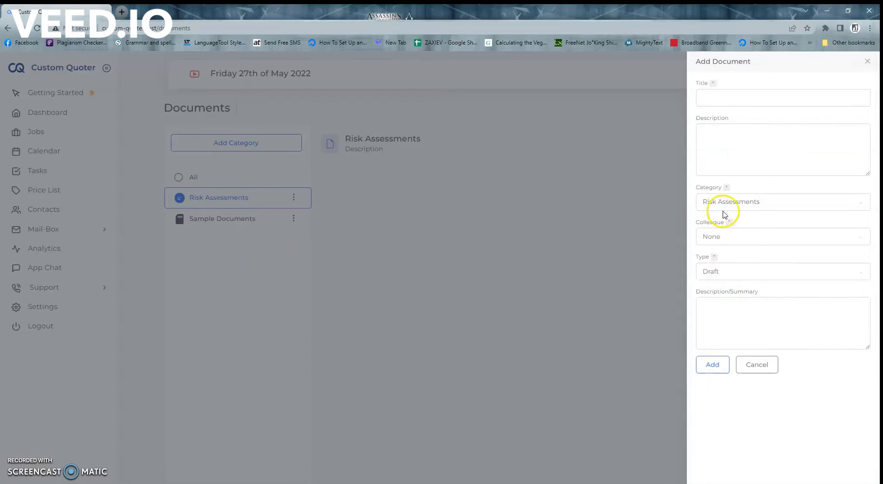
left_click(749, 207)
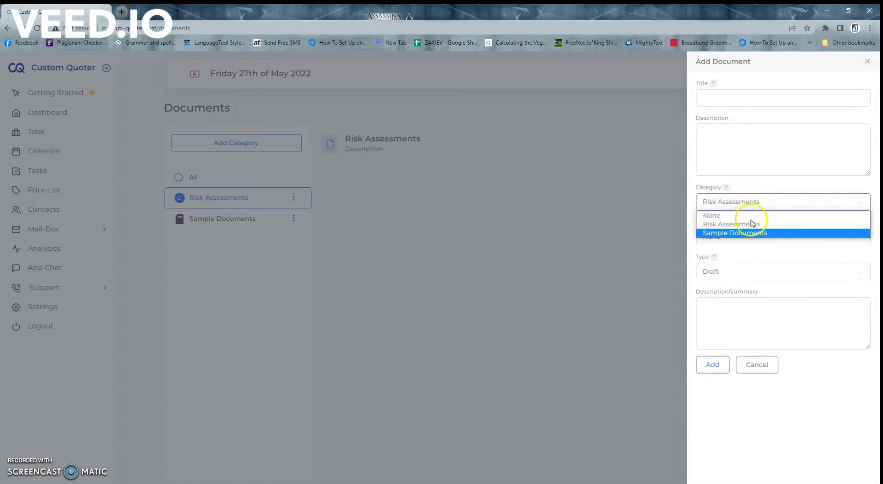
left_click(750, 258)
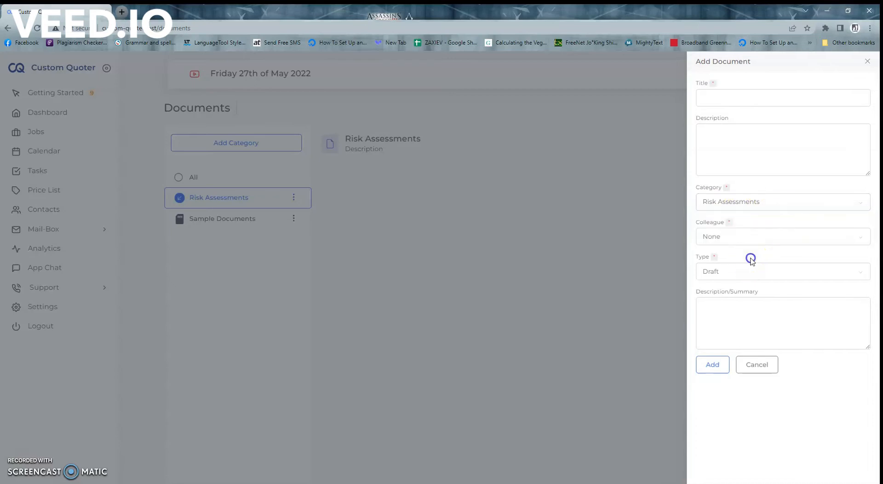
left_click(748, 99)
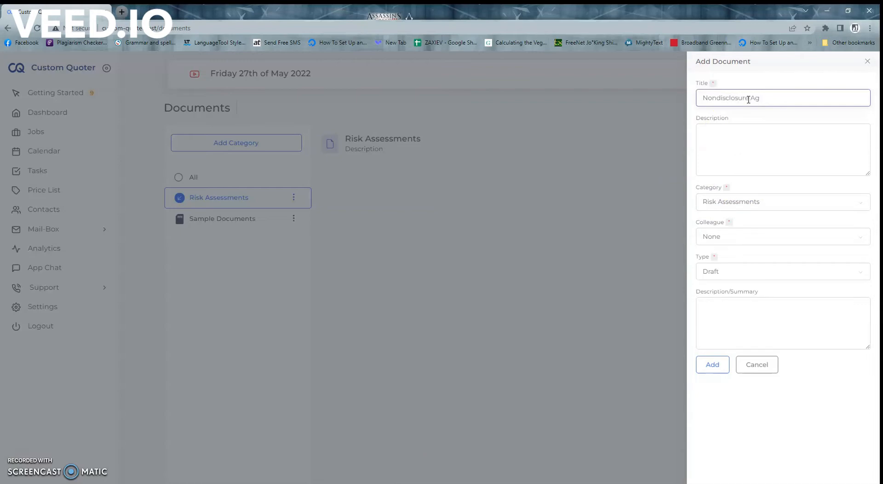
Fill the document description with "A non-disclosure agreement is a legally binding contract that establishes a confidential relationship." from the Notepad draft
left_click(764, 155)
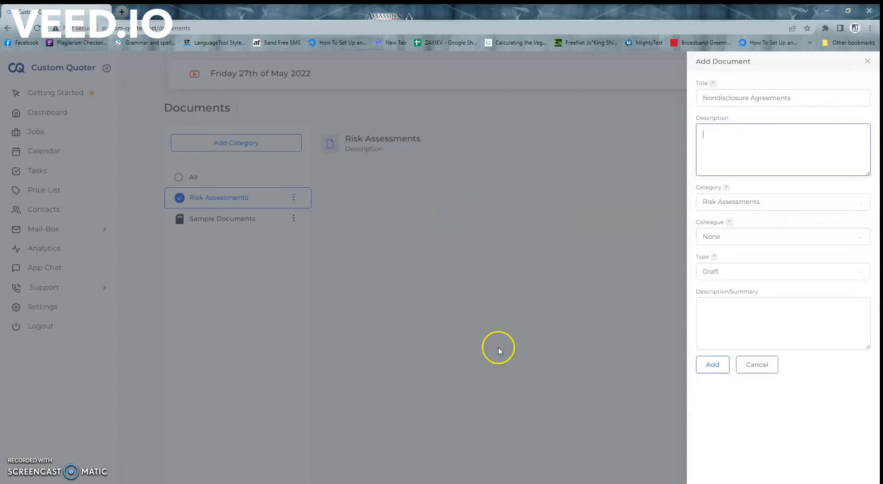
left_click(729, 318)
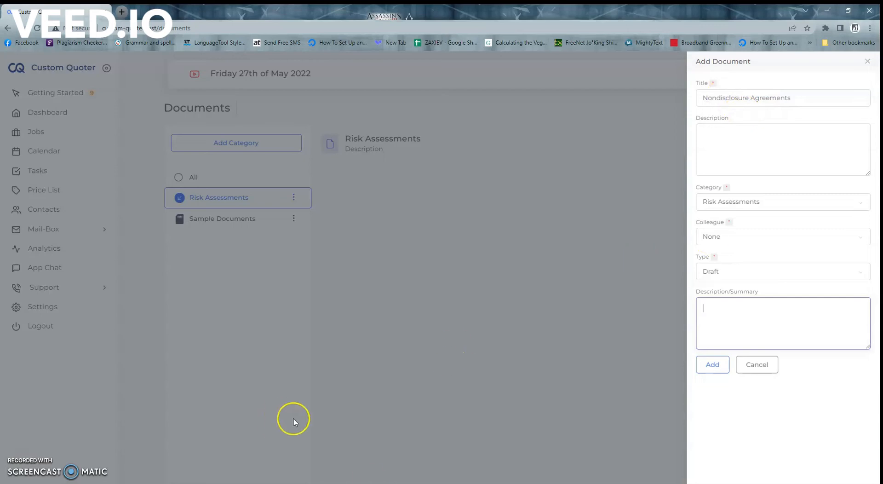
key("alt+Tab")
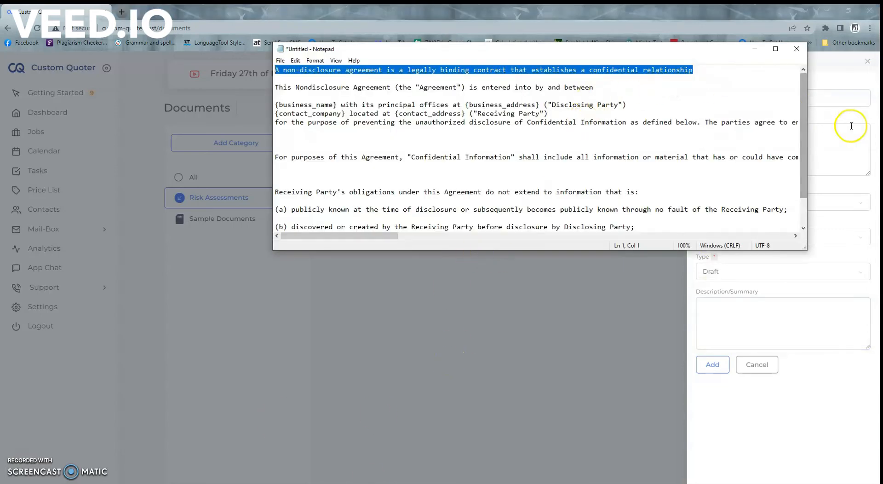
left_click(836, 142)
type("A non-disclosure agreement is a legally binding contract that establishes a confidential relationship.")
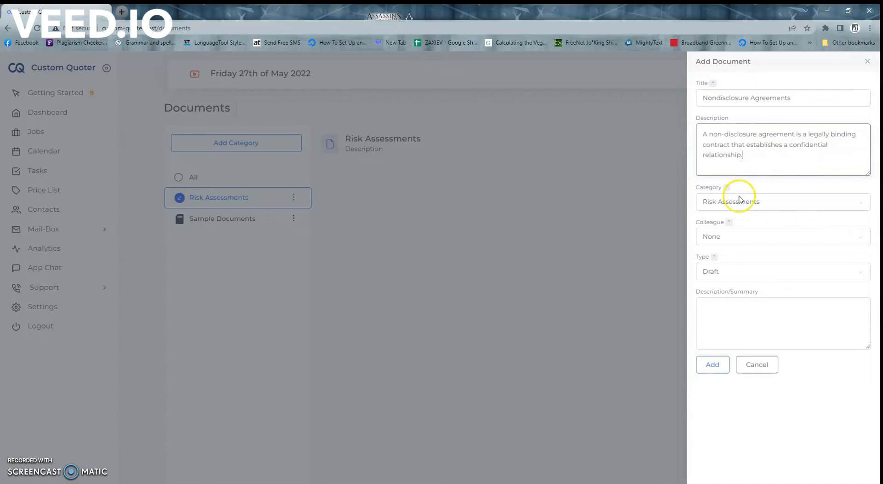
Assign a colleague to the document and keep its type as Draft
left_click(736, 240)
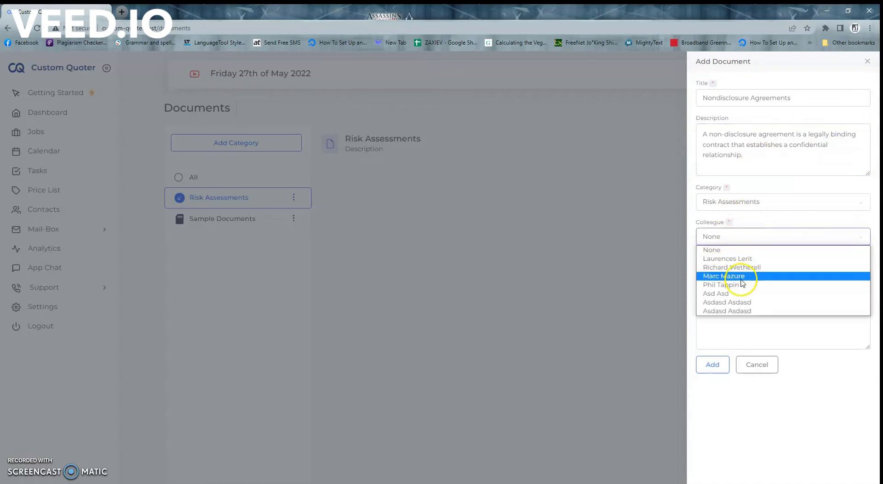
left_click(733, 301)
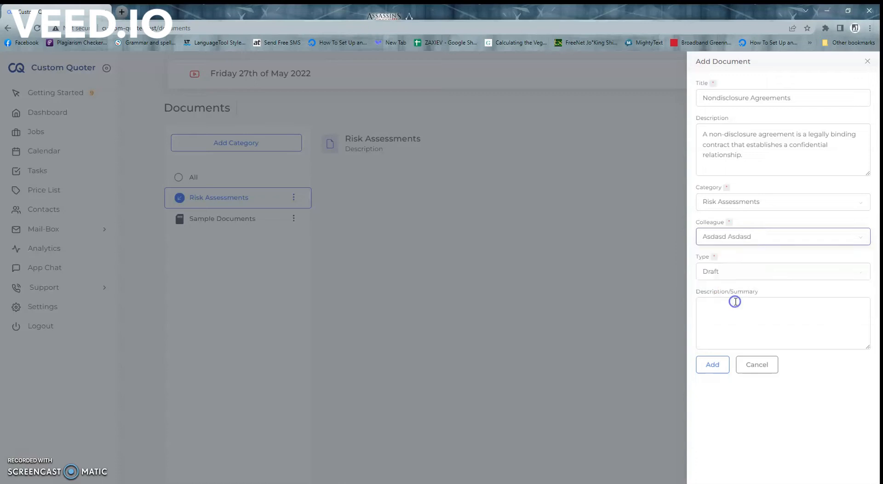
left_click(739, 273)
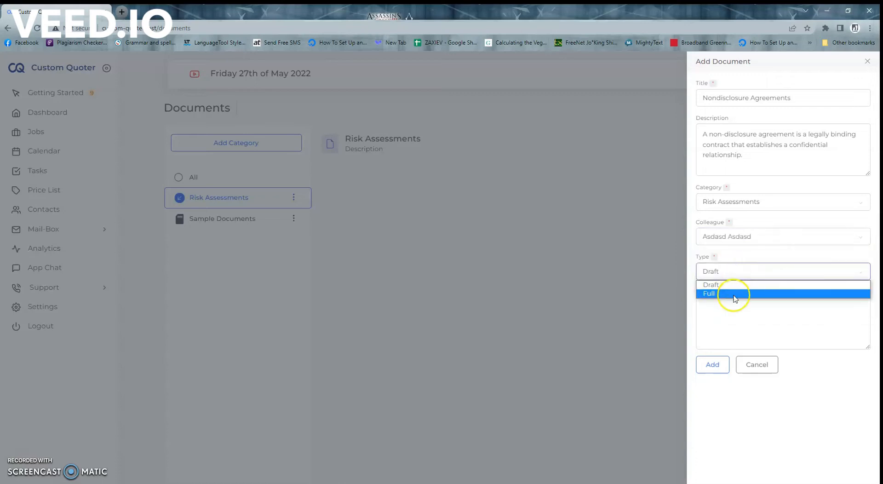
left_click(745, 319)
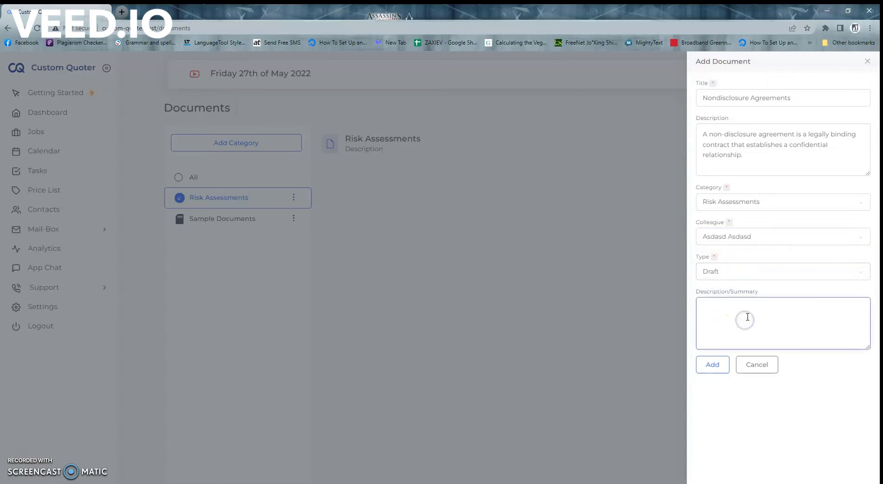
Enter "Nondisclosure Agreements Summary" as the document's summary, reusing the title text, and add the document
triple_click(793, 98)
key("ctrl+c")
left_click(741, 315)
key("ctrl+v")
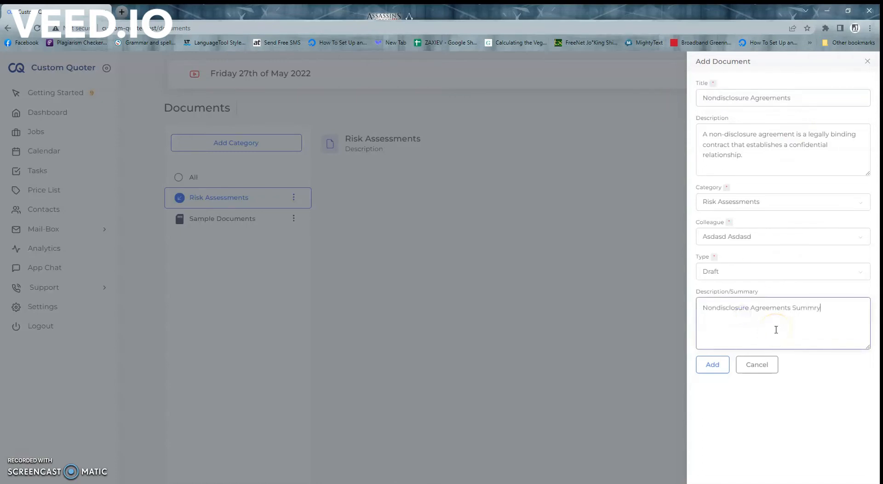
type("Summry")
left_click(814, 308)
type("a")
left_click(754, 416)
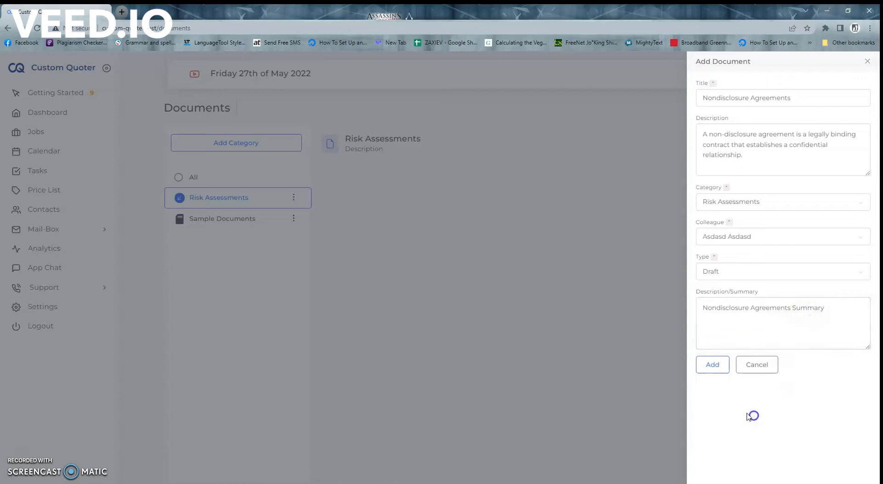
left_click(711, 365)
Open the Nondisclosure Agreements document from the Risk Assessments category and start adding content to it
left_click(462, 192)
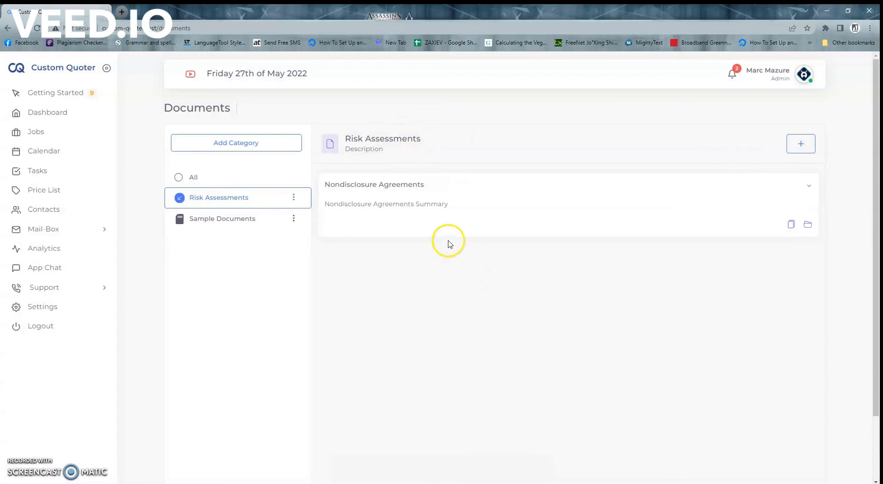
left_click(426, 184)
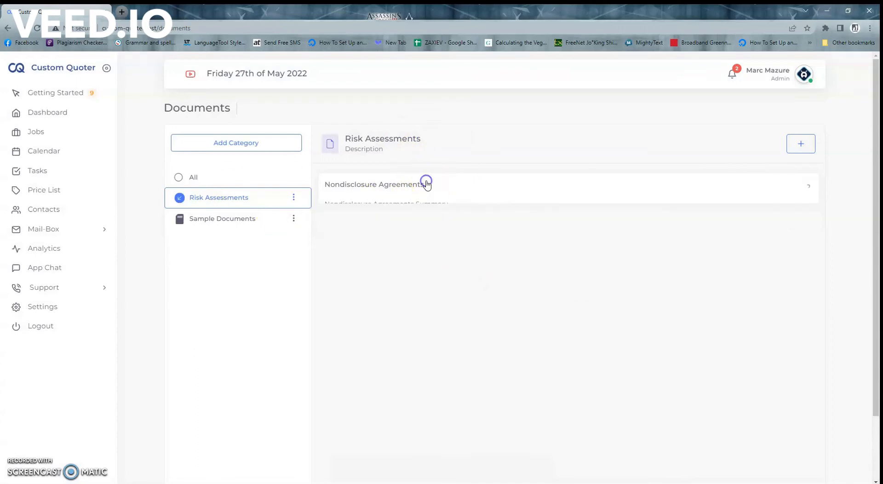
left_click(490, 184)
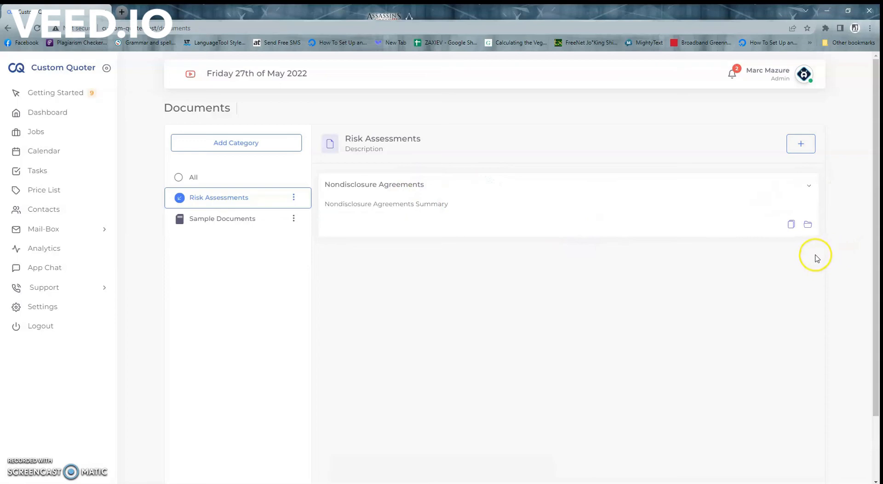
left_click(807, 226)
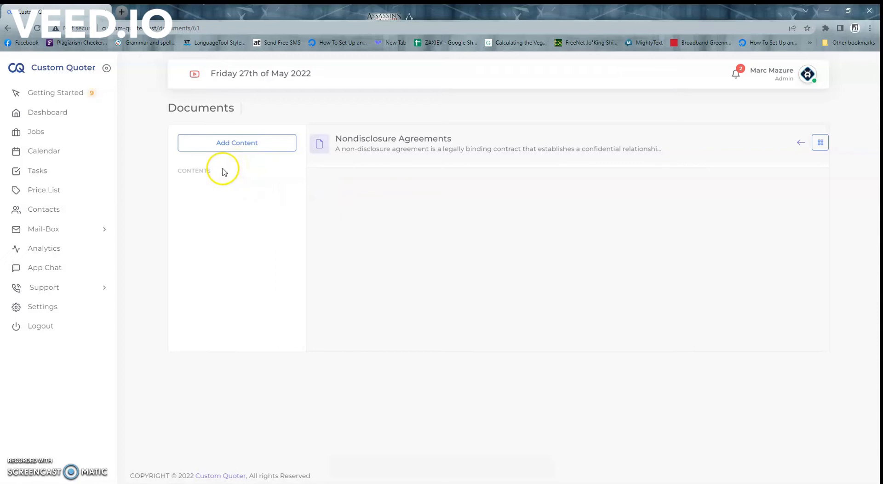
left_click(221, 144)
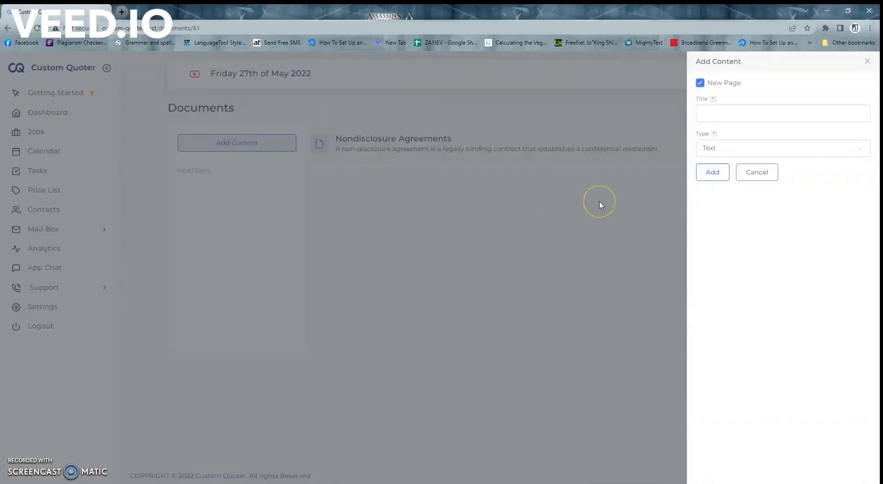
left_click(732, 148)
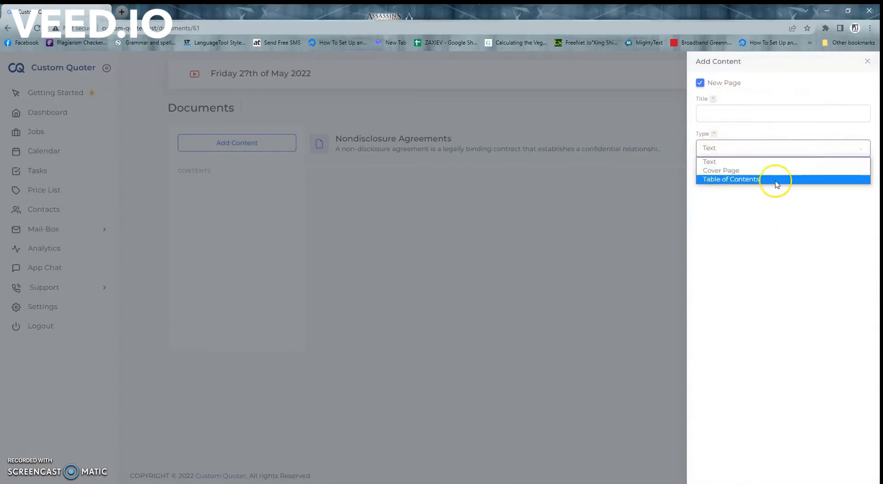
left_click(728, 170)
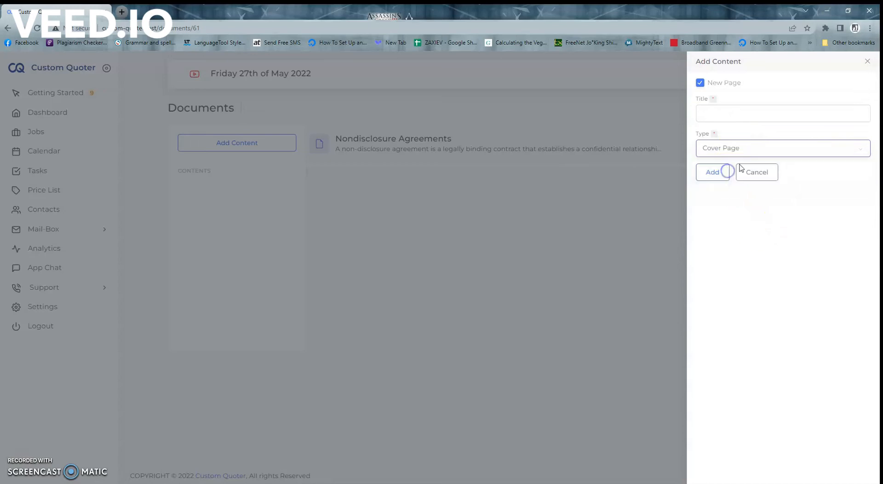
double_click(701, 85)
left_click(779, 87)
left_click(700, 85)
double_click(700, 85)
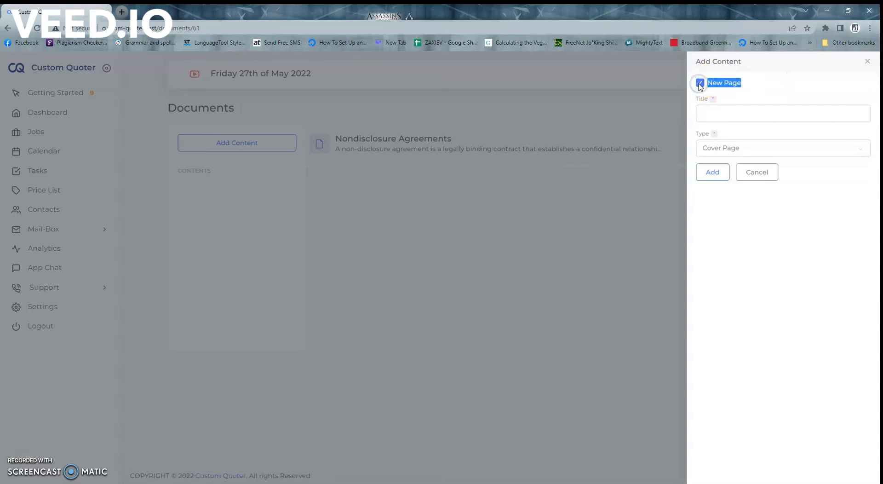
left_click(730, 150)
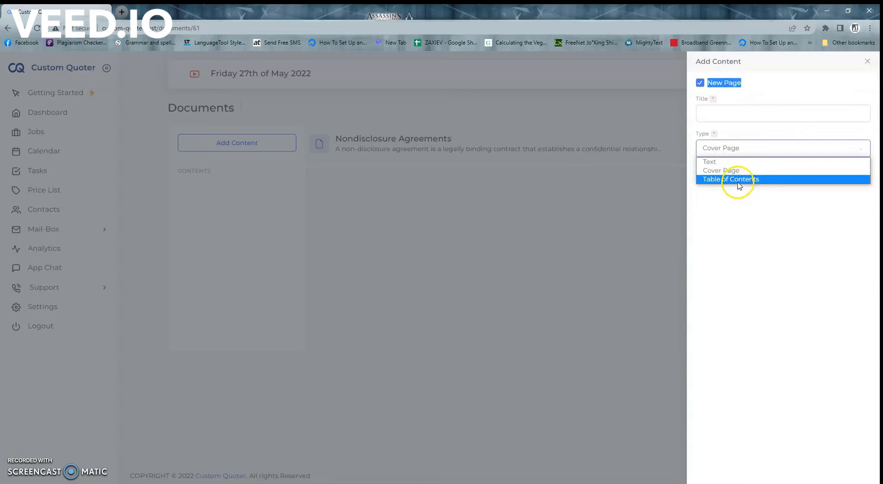
left_click(735, 231)
left_click(719, 157)
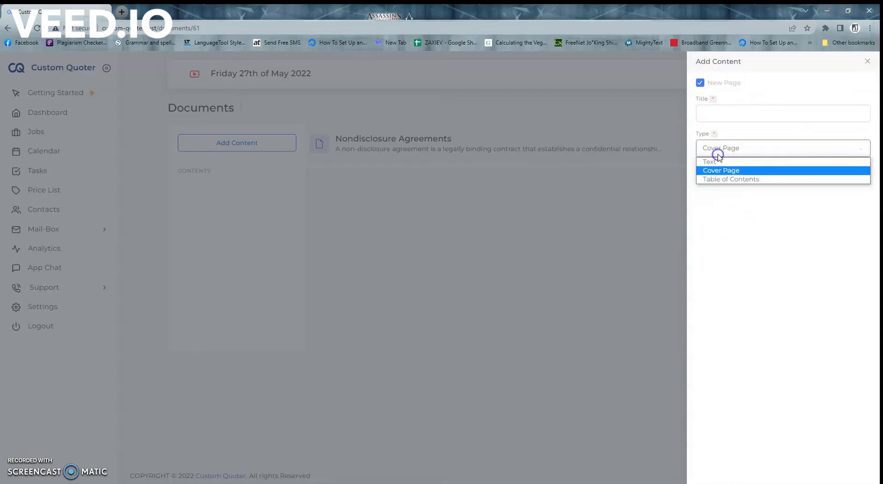
left_click(716, 161)
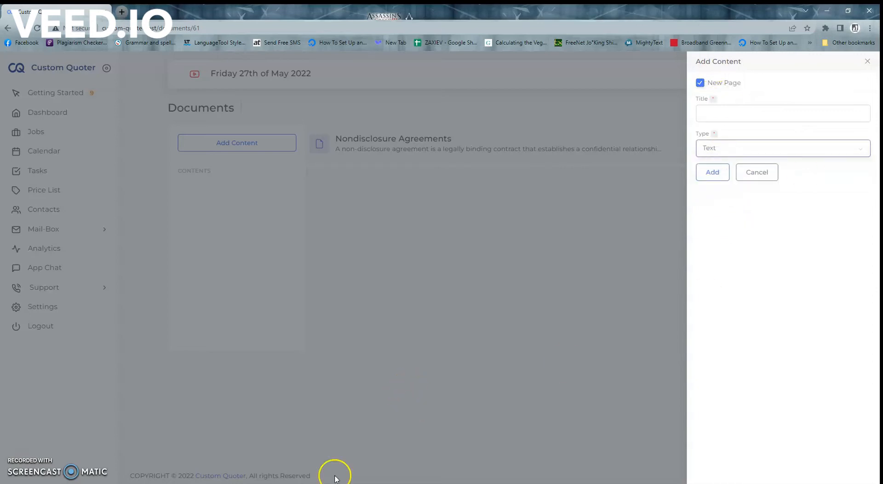
Add a new page of type Text titled "This Nondisclosure Agreement", copying the title from the Notepad draft
key("alt+Tab")
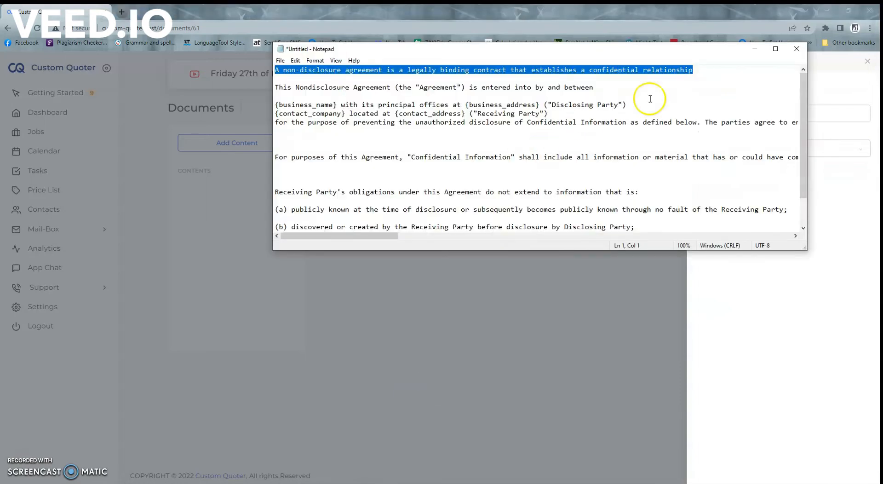
left_click(378, 94)
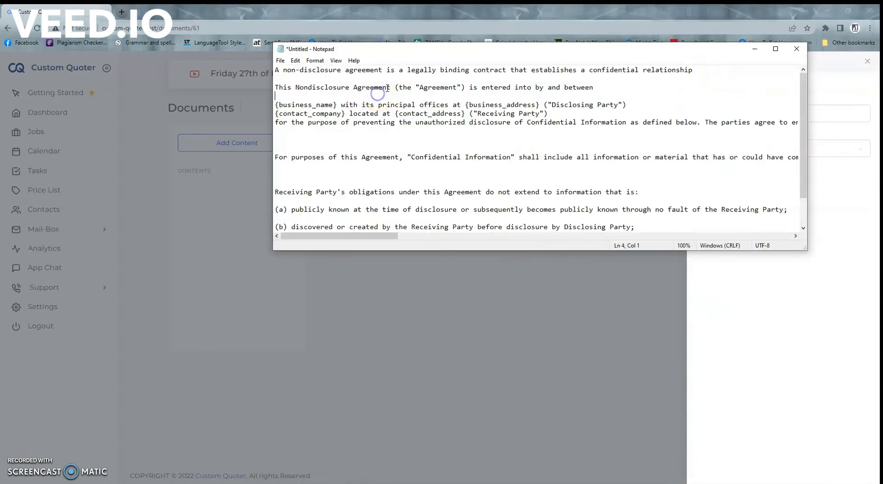
left_click_drag(388, 87, 254, 87)
key("ctrl+c")
key("alt+Tab")
left_click(710, 115)
key("ctrl+v")
left_click(712, 171)
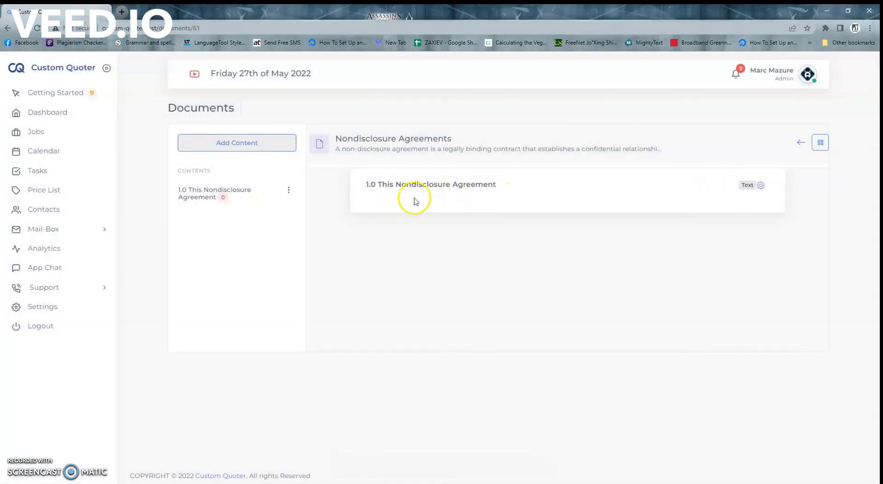
left_click_drag(360, 183, 536, 181)
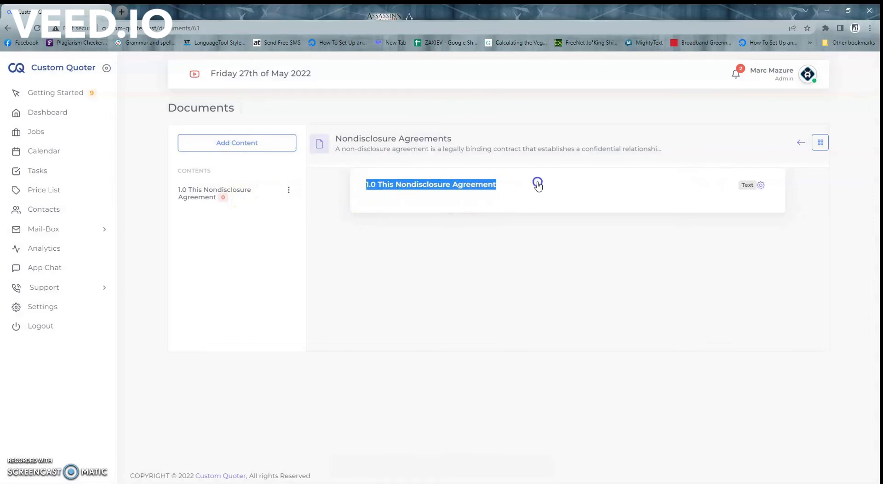
left_click(532, 256)
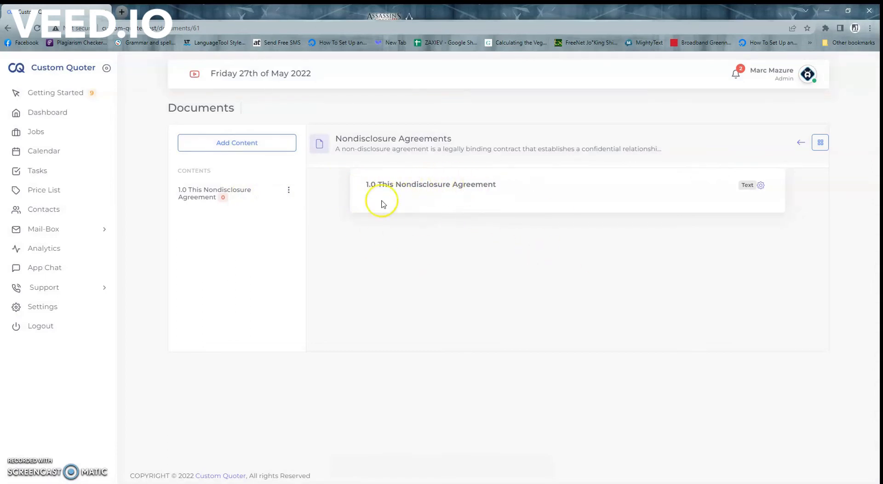
Start a context for section 1.0 and fill its body with the Notepad text from "This Nondisclosure Agreement" through the "For purposes of this Agreement" paragraph
left_click(760, 186)
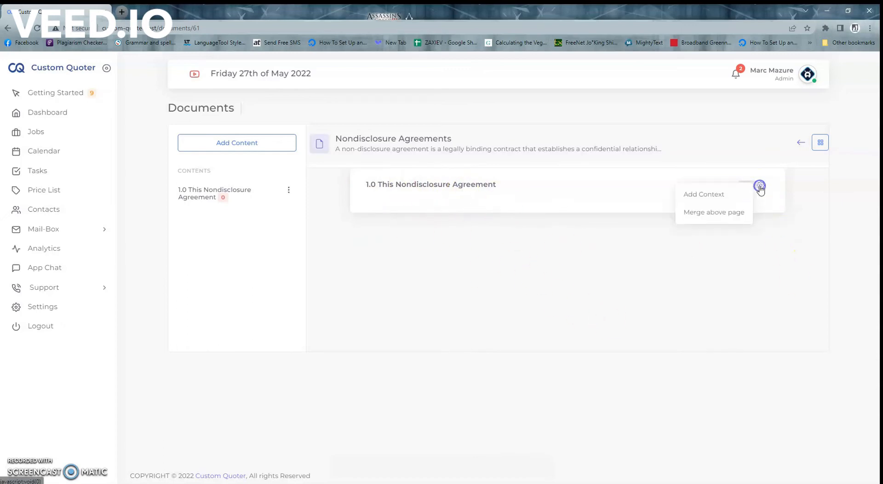
left_click(701, 196)
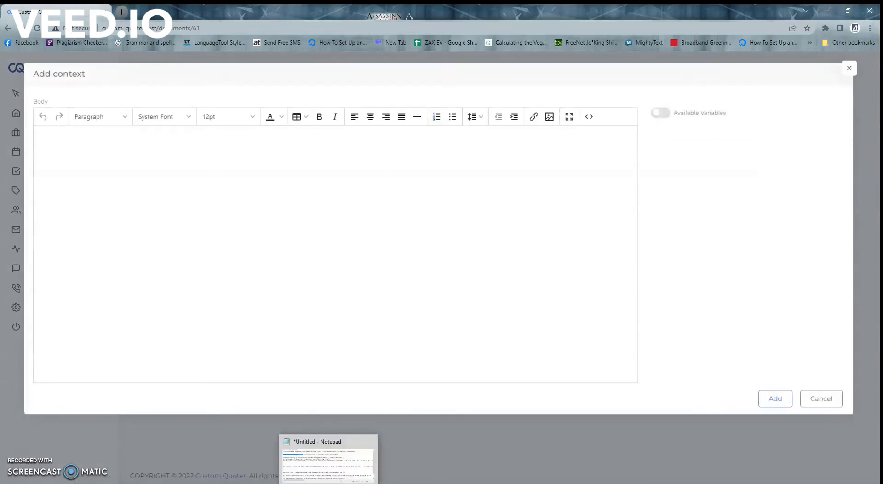
left_click(329, 458)
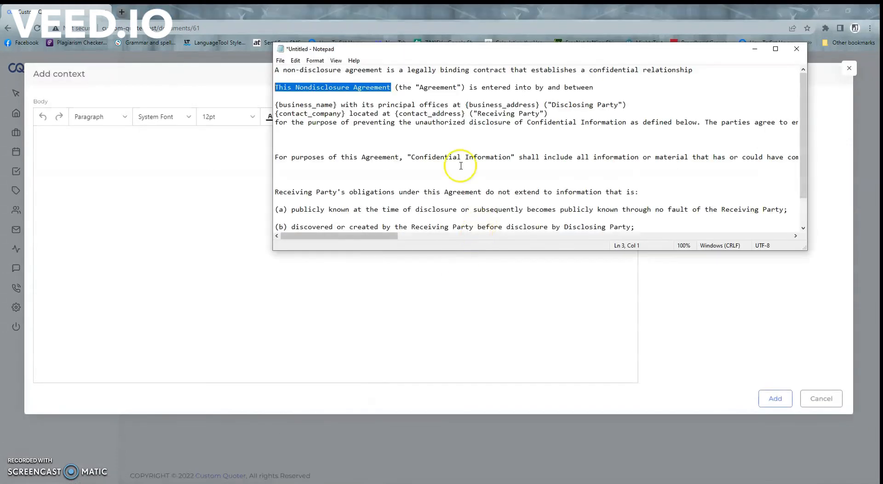
left_click_drag(294, 174, 239, 87)
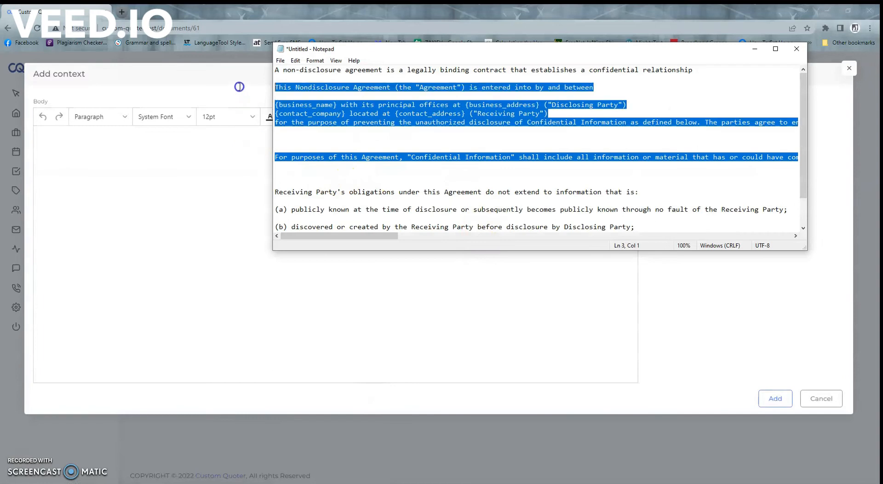
left_click(102, 194)
key("ctrl+v")
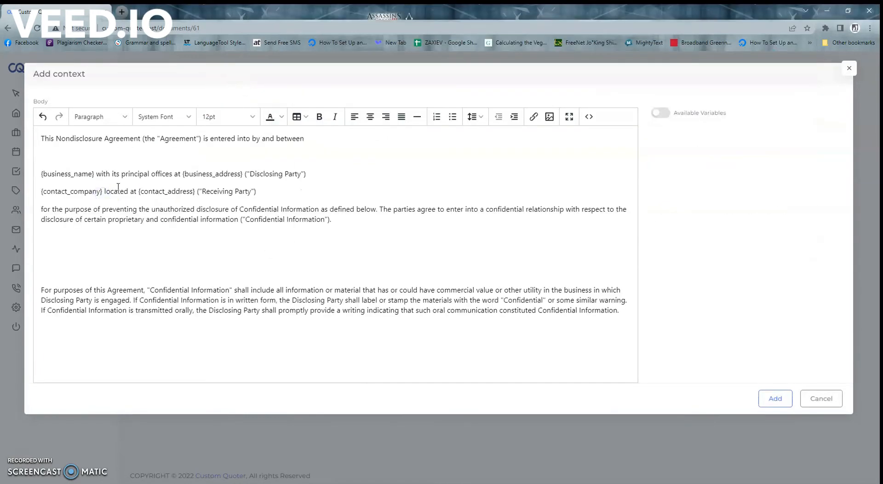
Delete the "For purposes of this Agreement" paragraph and the surrounding blank lines from the context body
left_click_drag(46, 325, 41, 278)
key("BackSpace")
key("BackSpace")
key("BackSpace")
key("BackSpace")
key("BackSpace")
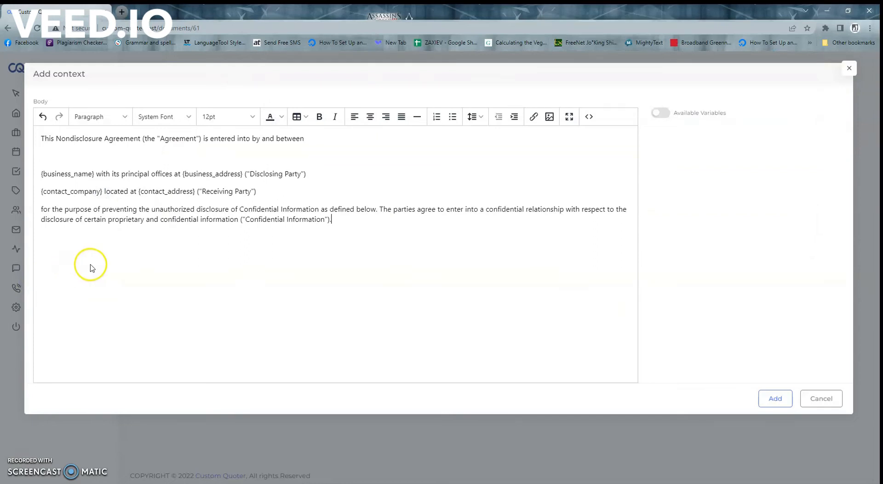
left_click_drag(197, 194, 168, 191)
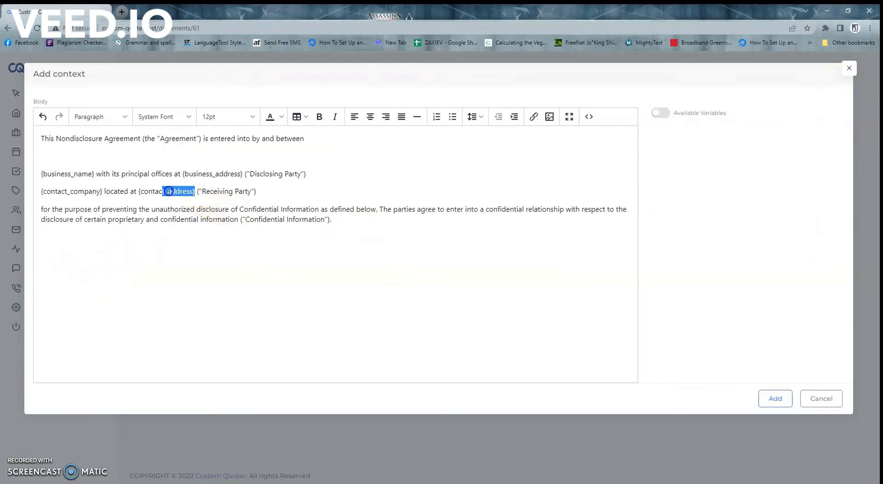
left_click(139, 194)
left_click_drag(195, 192, 139, 191)
left_click(302, 209)
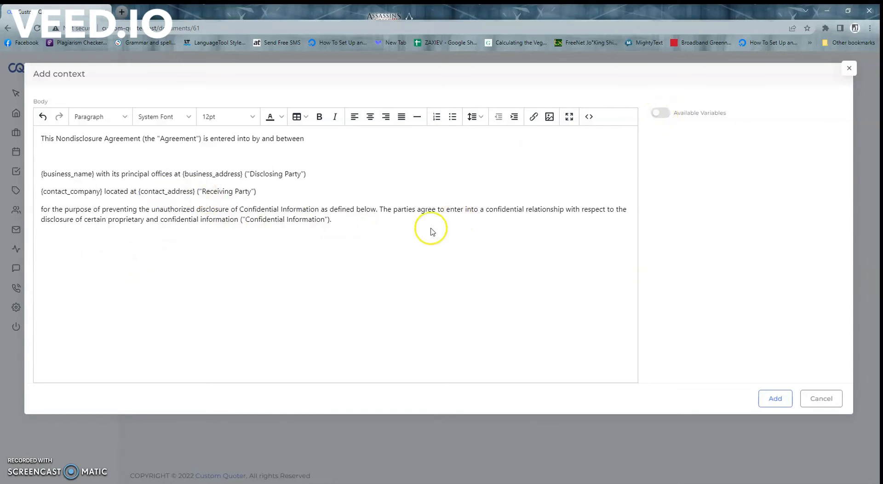
Try out the available company variables by inserting business_number and business_phone after the last sentence, and remove both from the body
left_click(661, 113)
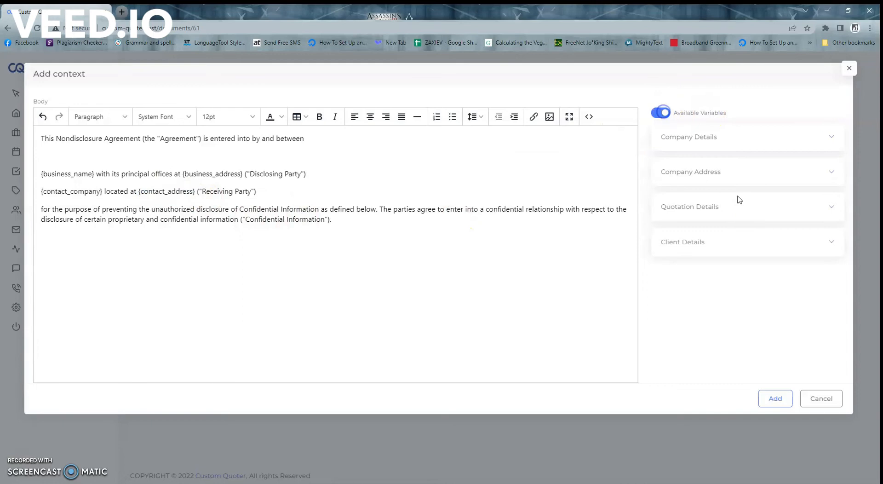
left_click(726, 143)
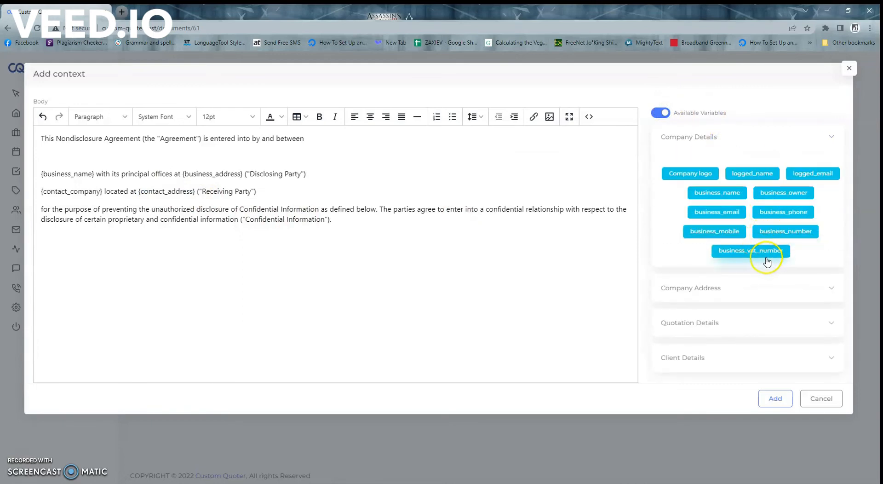
left_click(785, 234)
left_click(787, 213)
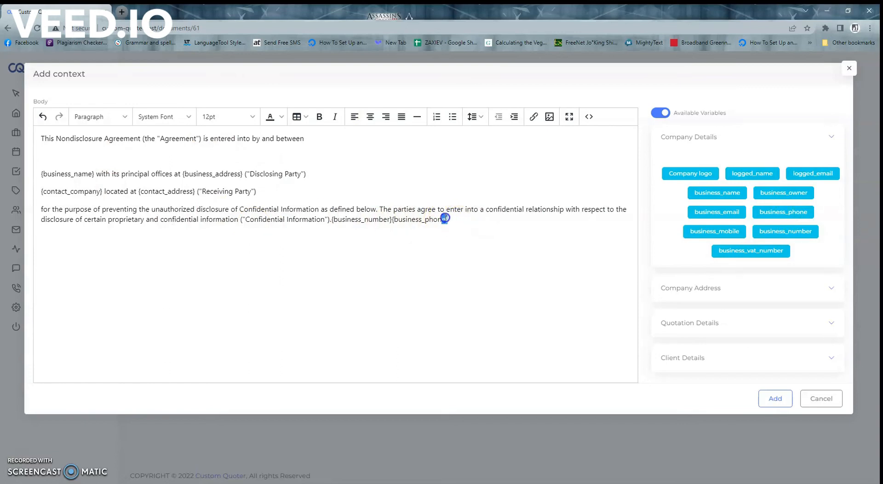
left_click_drag(444, 218, 360, 217)
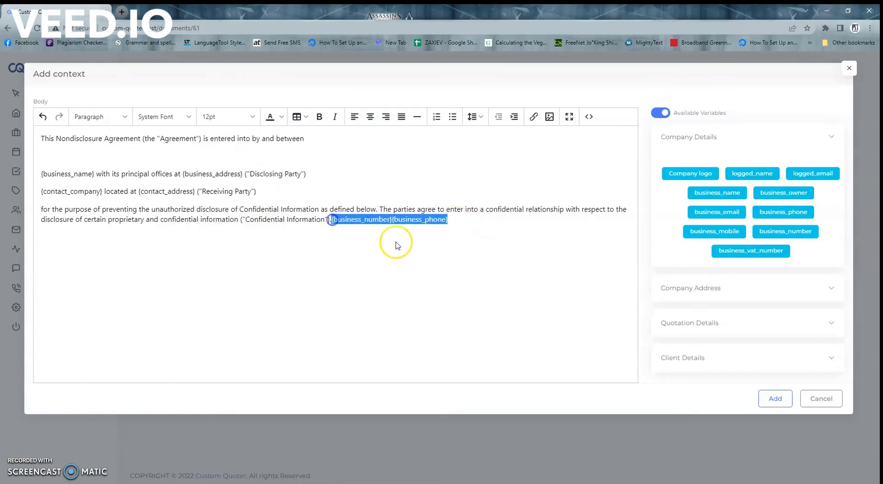
key("BackSpace")
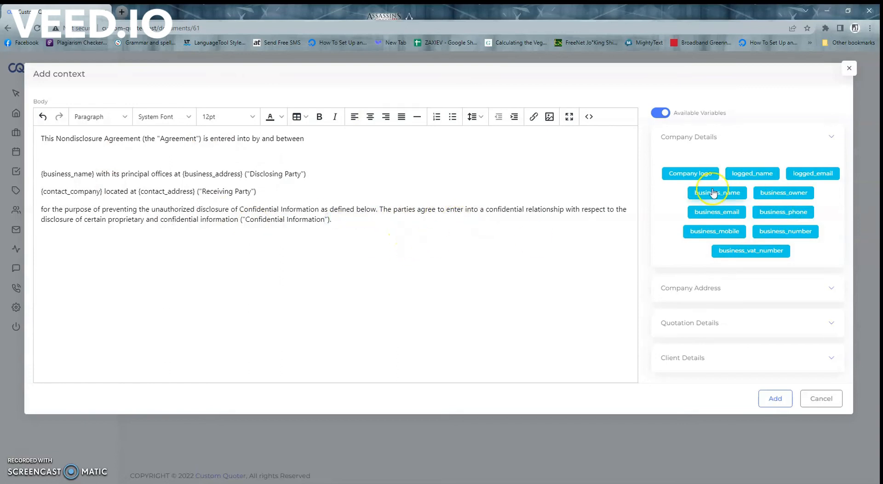
Add the trimmed agreement text as a context of the This Nondisclosure Agreement section
left_click_drag(183, 174, 215, 175)
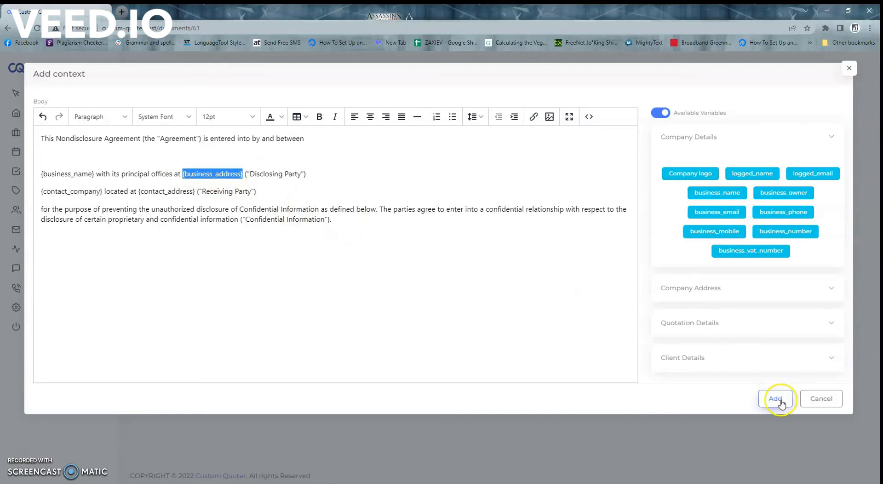
left_click(368, 247)
left_click(780, 403)
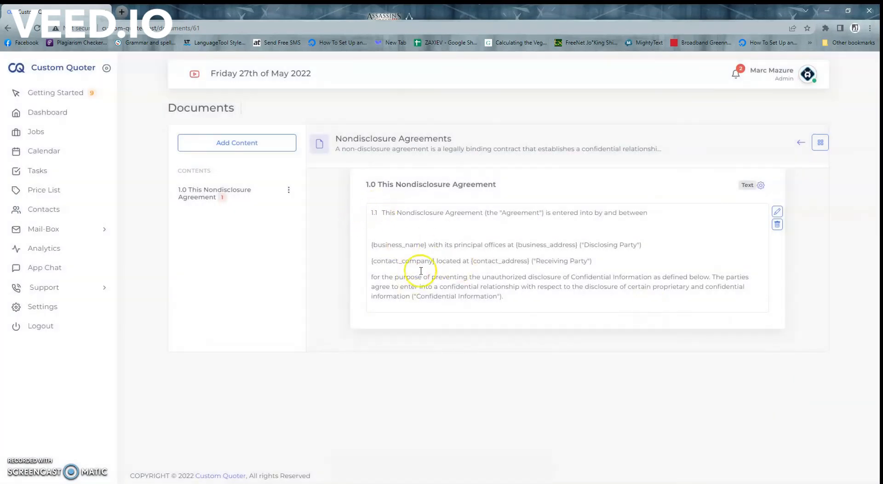
left_click_drag(375, 212, 415, 221)
left_click_drag(501, 295, 357, 208)
left_click(456, 251)
left_click(512, 294)
Add a second context to section 1.0 containing the "For purposes of this Agreement" paragraph from the Notepad draft
left_click(760, 184)
left_click(720, 197)
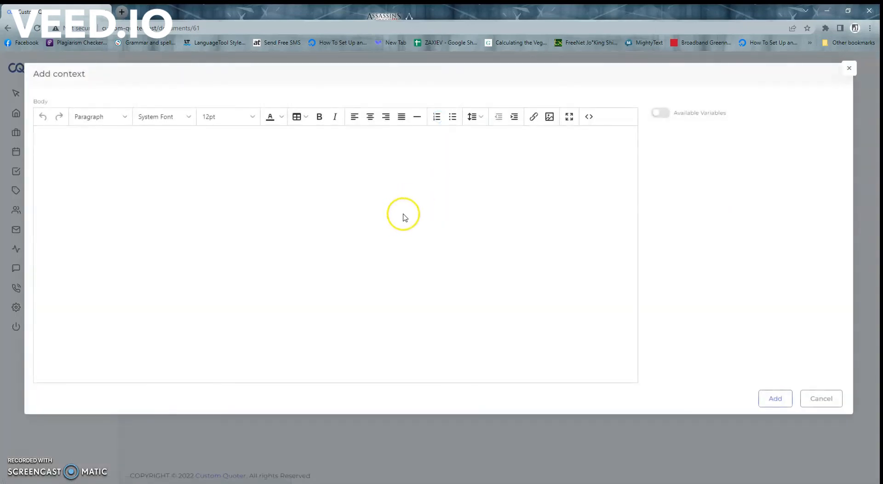
left_click(335, 474)
left_click(326, 165)
left_click_drag(300, 170, 262, 158)
key("ctrl+c")
left_click(123, 153)
key("ctrl+v")
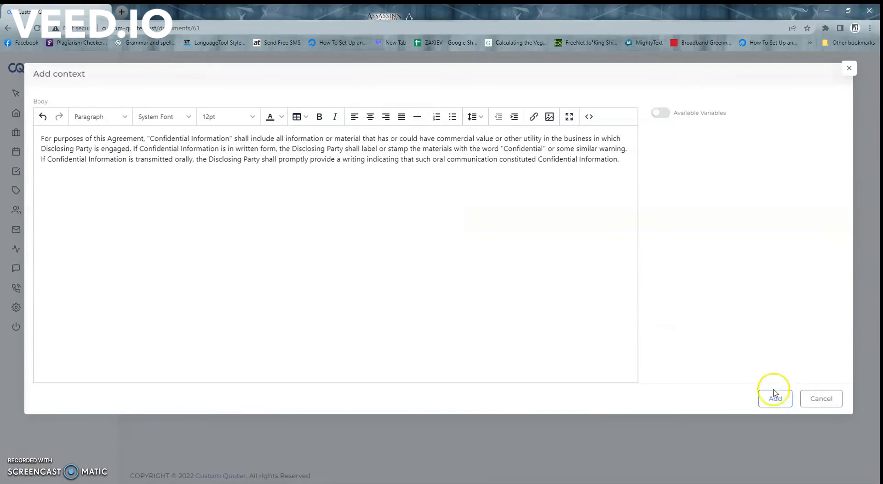
left_click(765, 403)
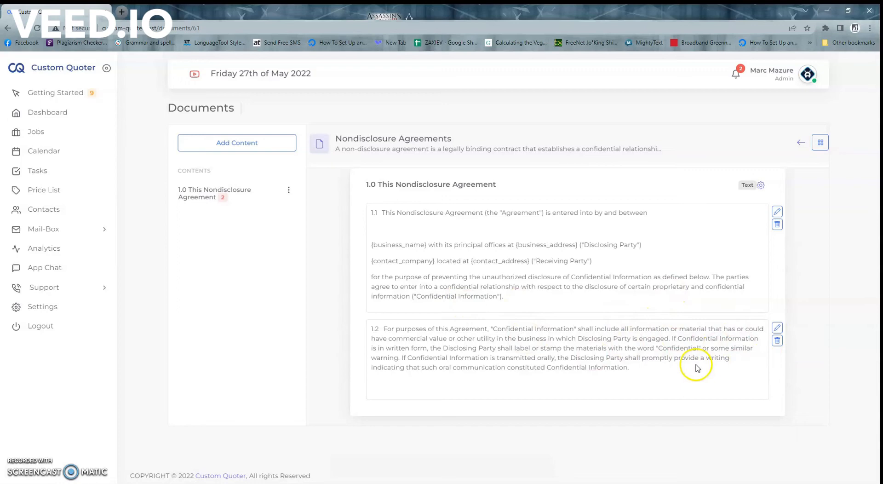
left_click(780, 327)
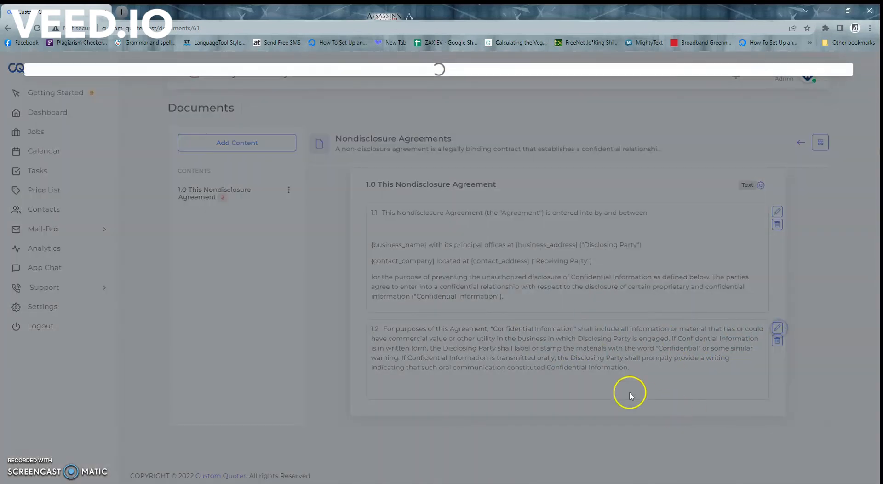
left_click(833, 425)
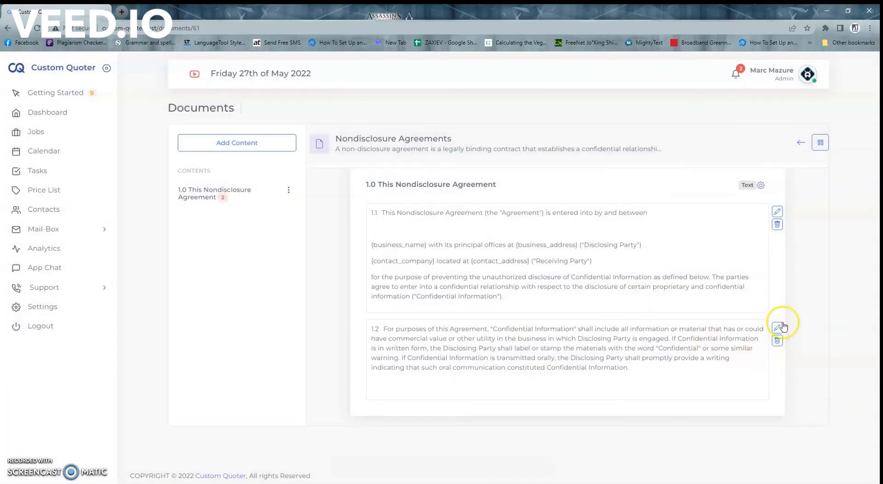
left_click(761, 185)
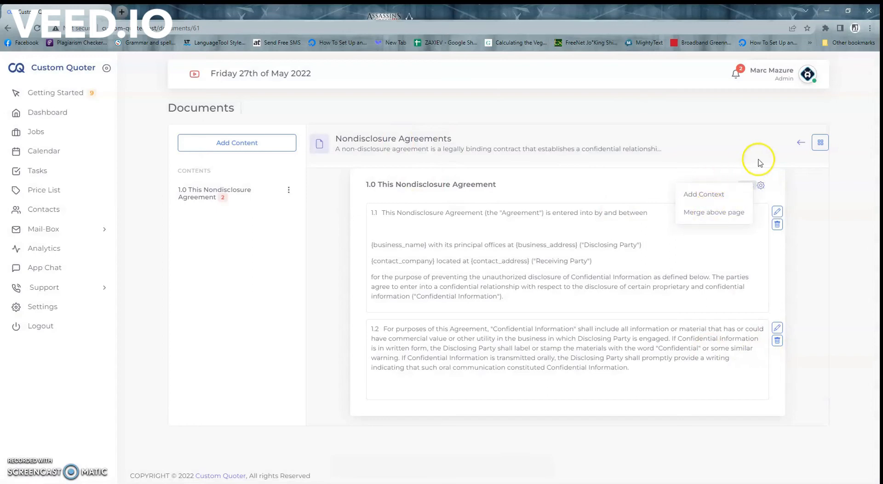
left_click(621, 279)
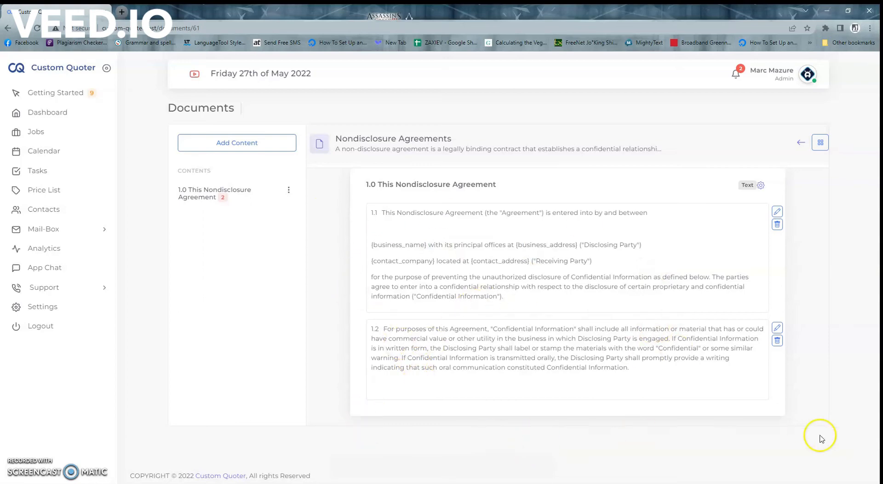
Add another new page of type Text titled "Receiving Party's obligations", copying the title from the Notepad draft
left_click(228, 139)
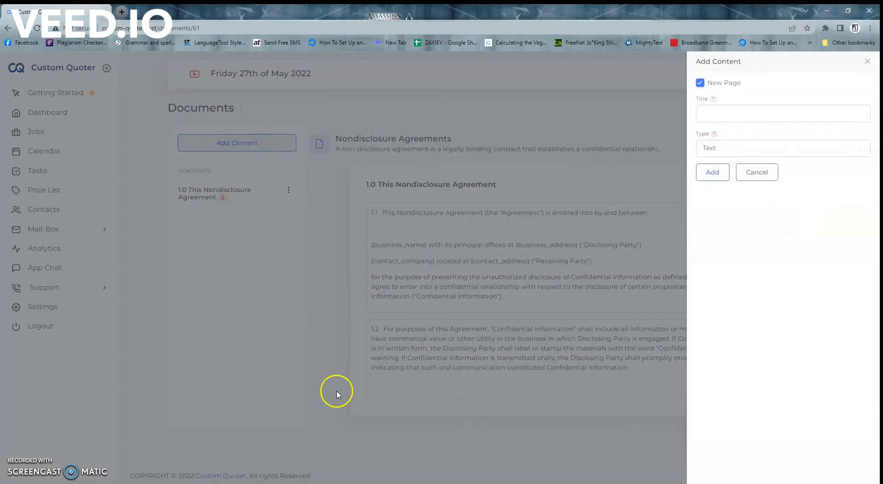
key("alt+Tab")
left_click(325, 186)
left_click(394, 193)
left_click_drag(395, 192, 253, 193)
key("ctrl+c")
key("alt+Tab")
left_click(794, 115)
key("ctrl+v")
left_click(712, 172)
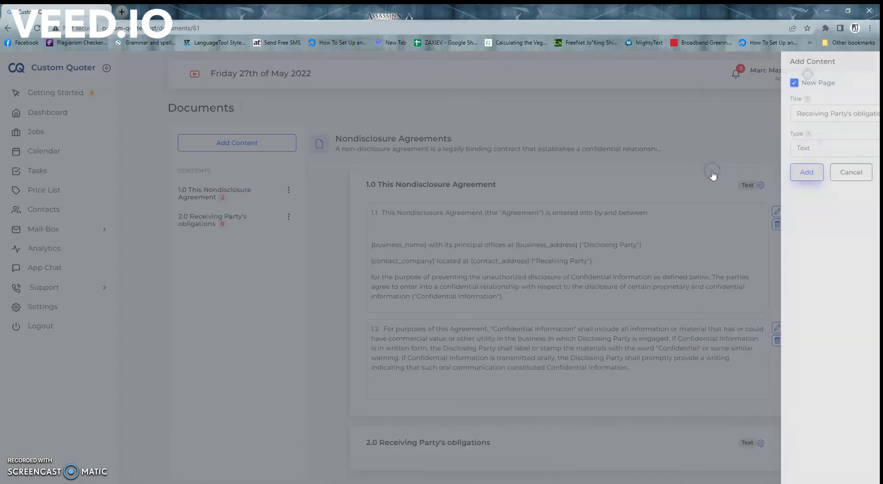
Add a context to the Receiving Party's obligations section with the Notepad introductory sentence and clauses (a) to (d)
scroll(599, 245, "down", 1)
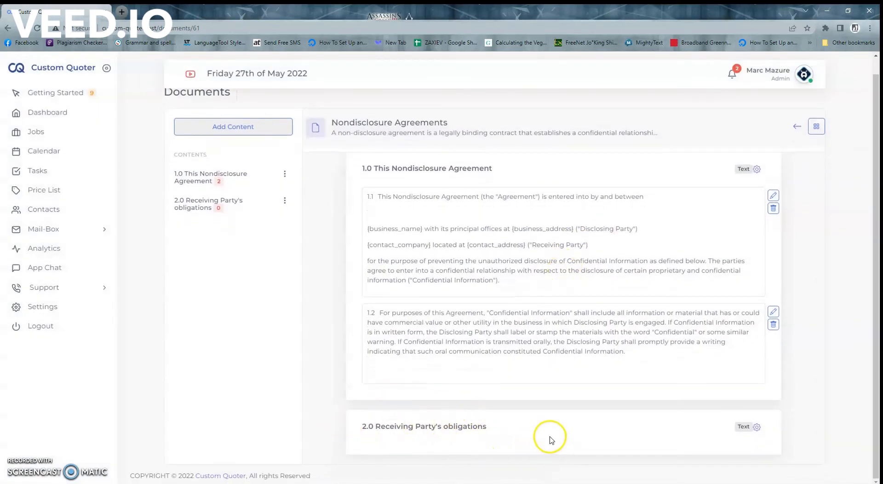
left_click(756, 428)
left_click(709, 434)
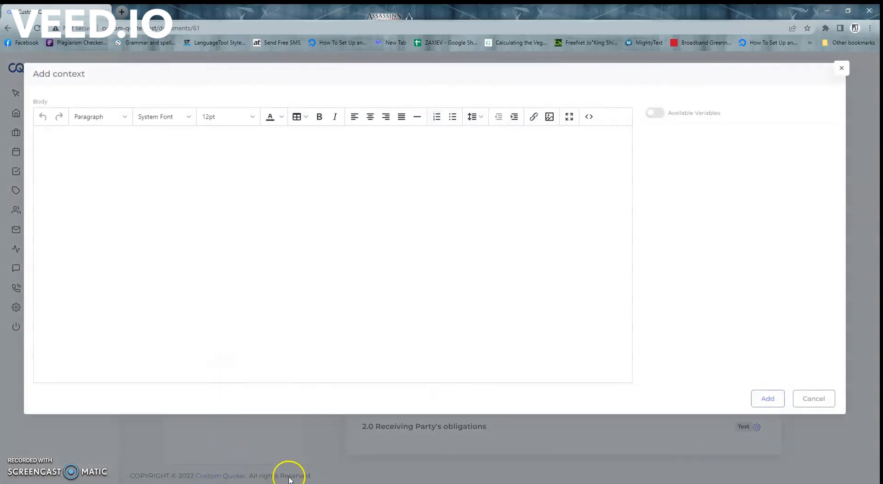
left_click(290, 479)
left_click(445, 184)
scroll(446, 183, "down", 1)
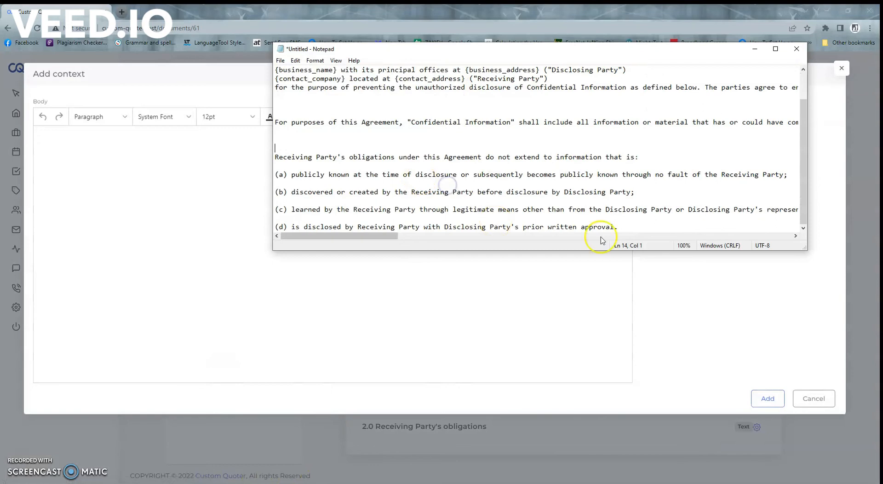
left_click_drag(634, 227, 263, 158)
key("ctrl+c")
left_click(193, 174)
key("ctrl+v")
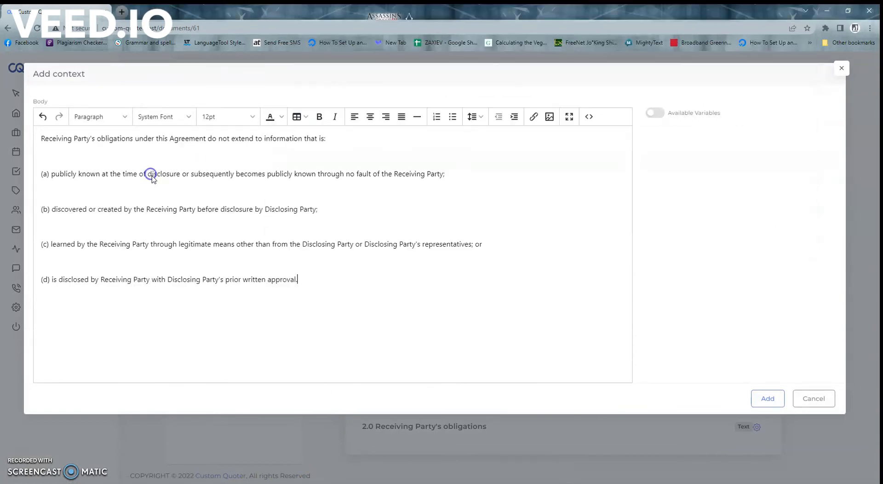
left_click(768, 399)
scroll(706, 375, "down", 5)
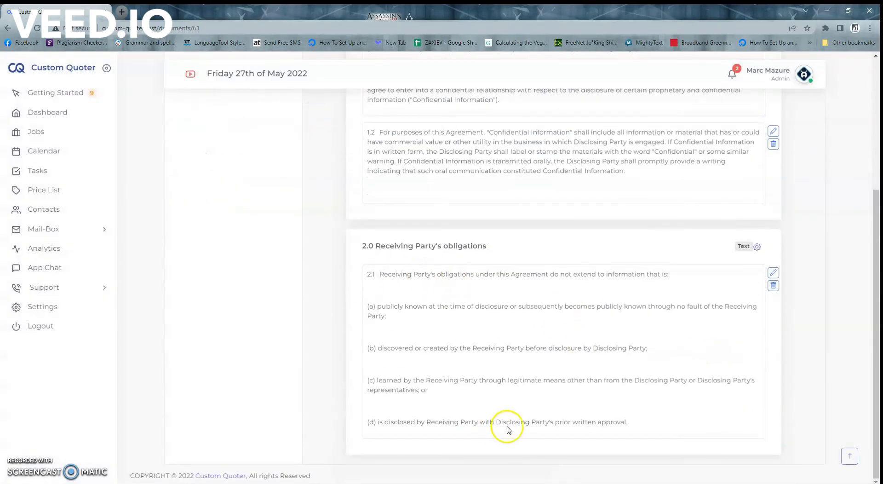
scroll(506, 421, "up", 4)
left_click_drag(345, 410, 771, 407)
left_click(772, 406)
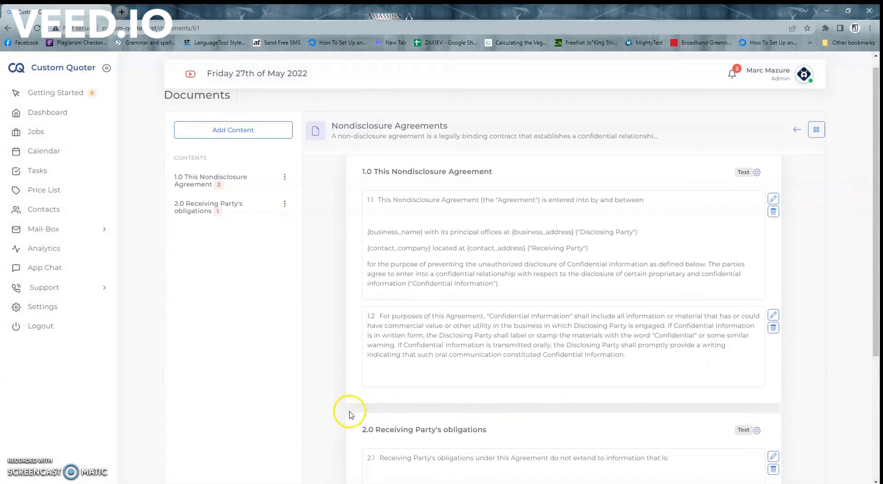
Preview the Nondisclosure Agreements document, examine how both sections are laid out across the printed pages, and close without saving
scroll(349, 413, "down", 2)
scroll(368, 358, "up", 2)
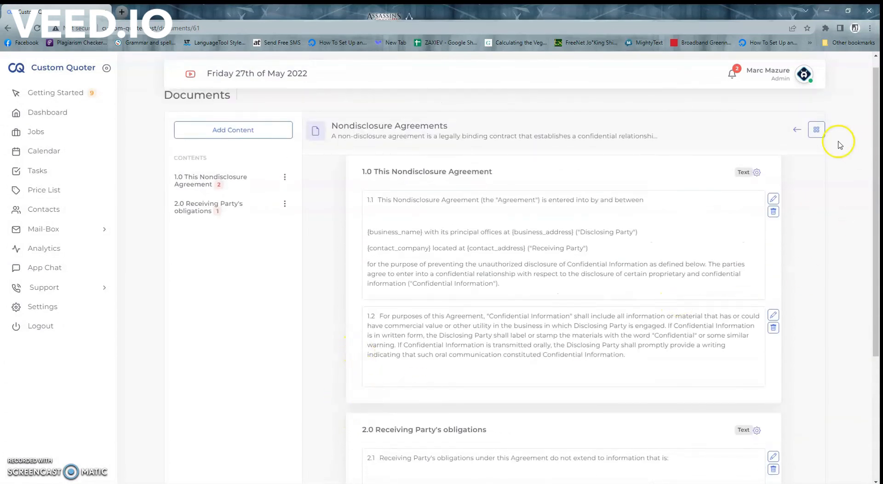
left_click(815, 130)
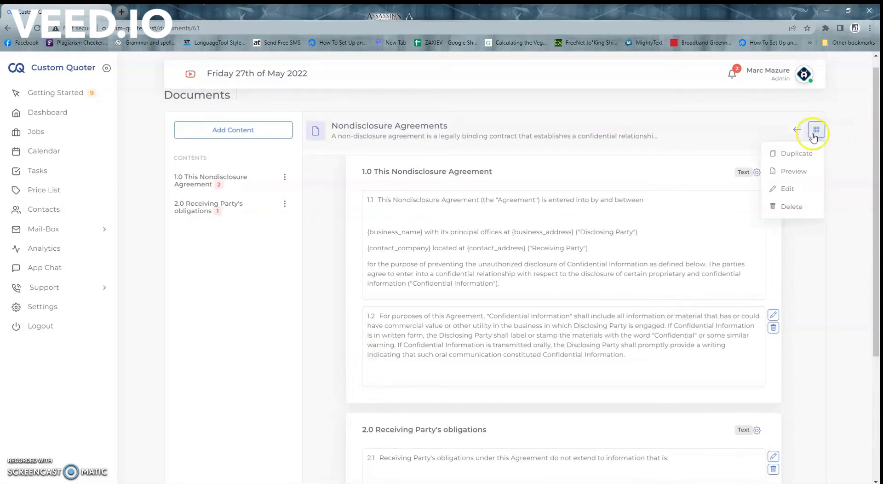
left_click(796, 172)
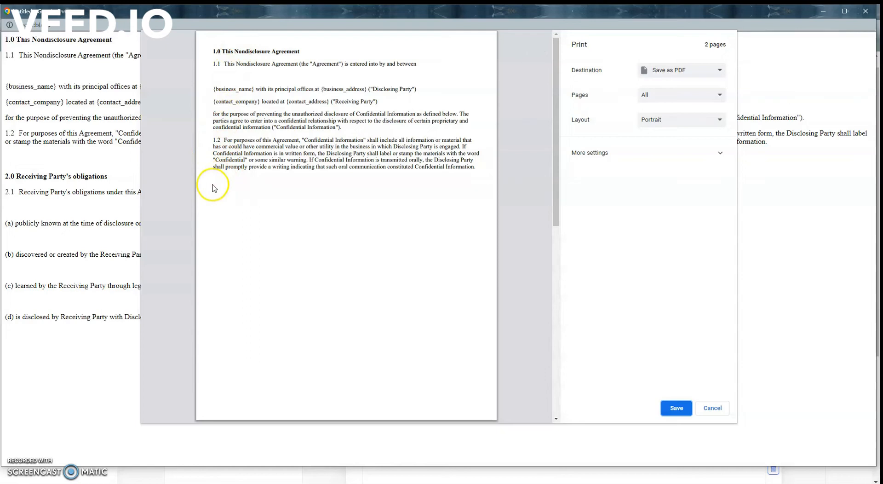
scroll(335, 175, "down", 5)
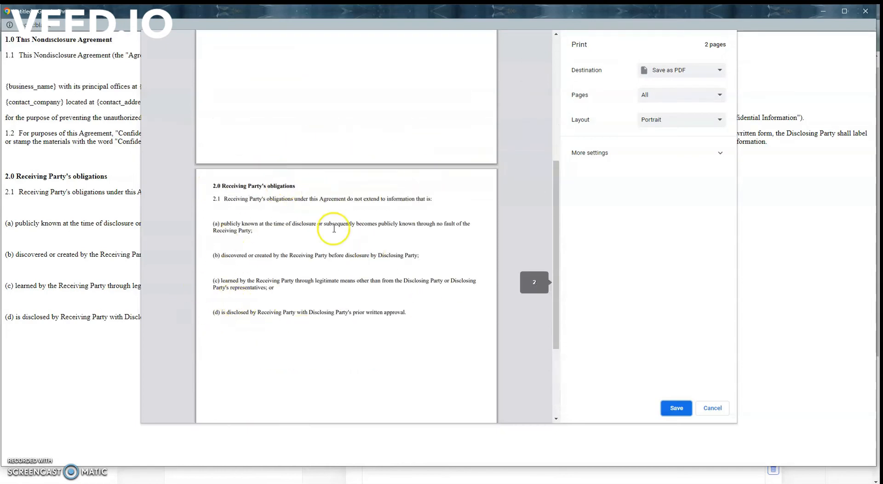
scroll(331, 280, "up", 5)
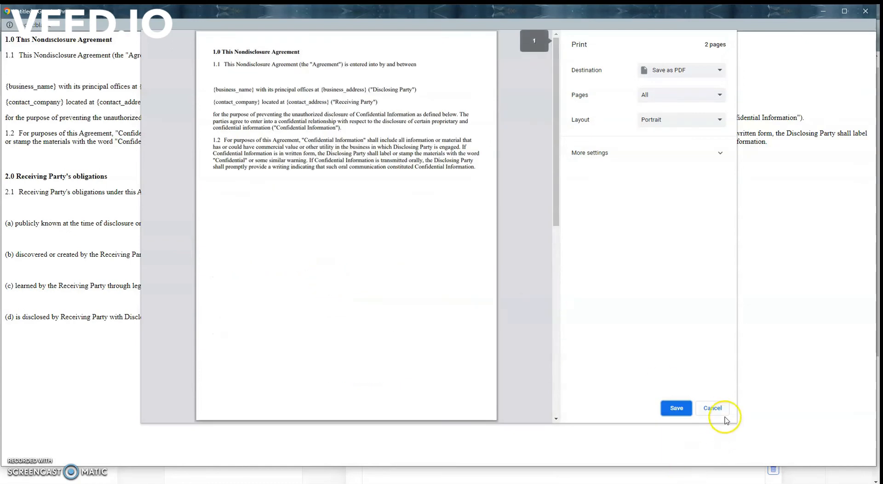
scroll(506, 334, "down", 3)
left_click(713, 408)
Change the page status of the Receiving Party's obligations section so it continues on the same page as section 1.0
scroll(505, 319, "down", 2)
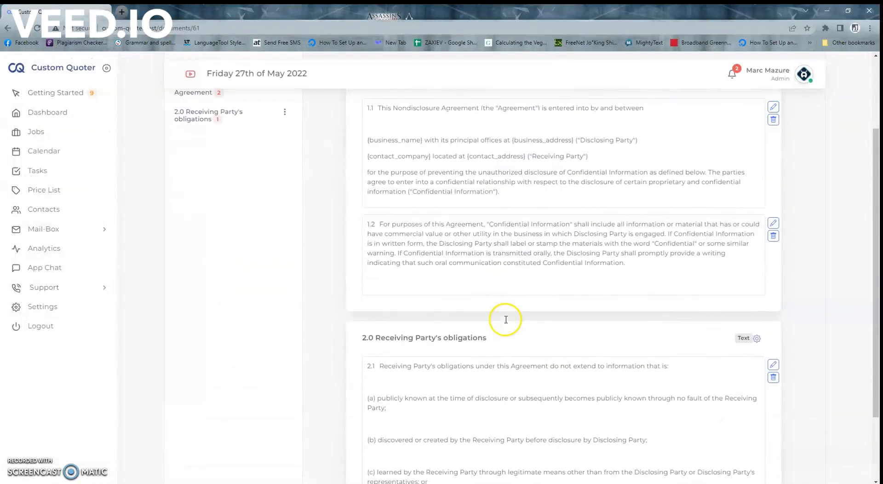
scroll(506, 319, "down", 2)
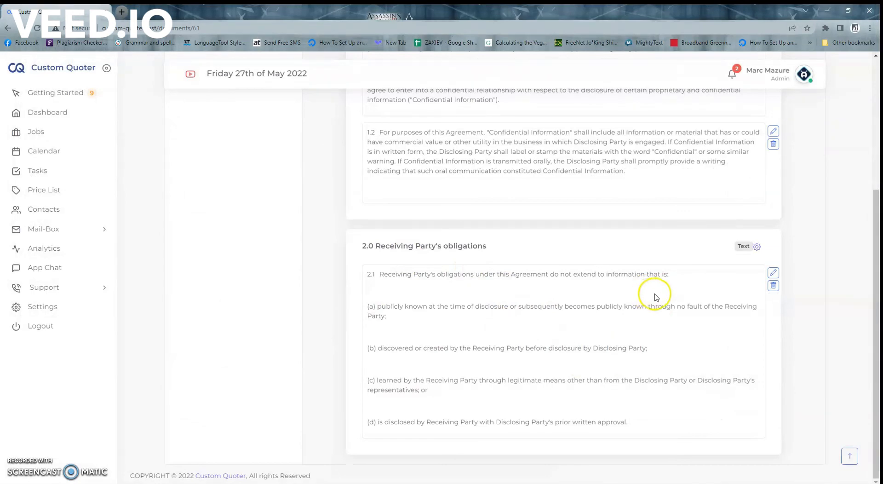
scroll(460, 258, "up", 2)
scroll(460, 248, "up", 2)
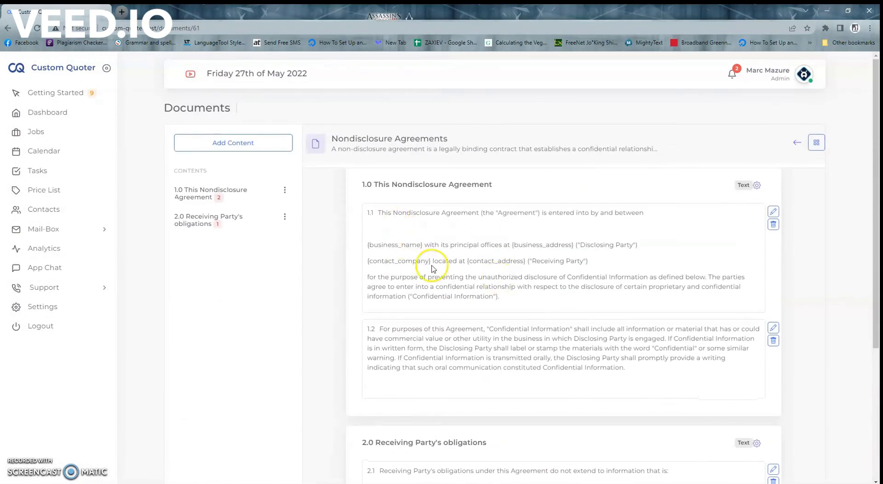
scroll(432, 266, "down", 1)
scroll(597, 276, "down", 2)
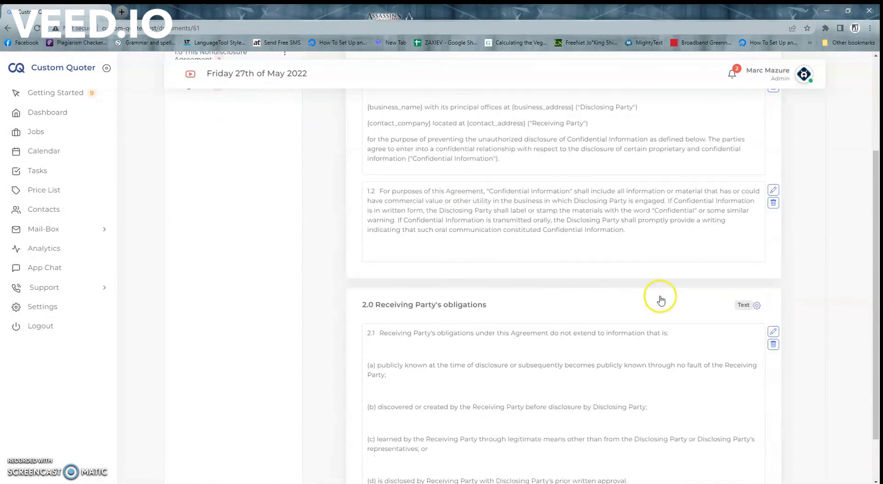
left_click(757, 306)
left_click(711, 332)
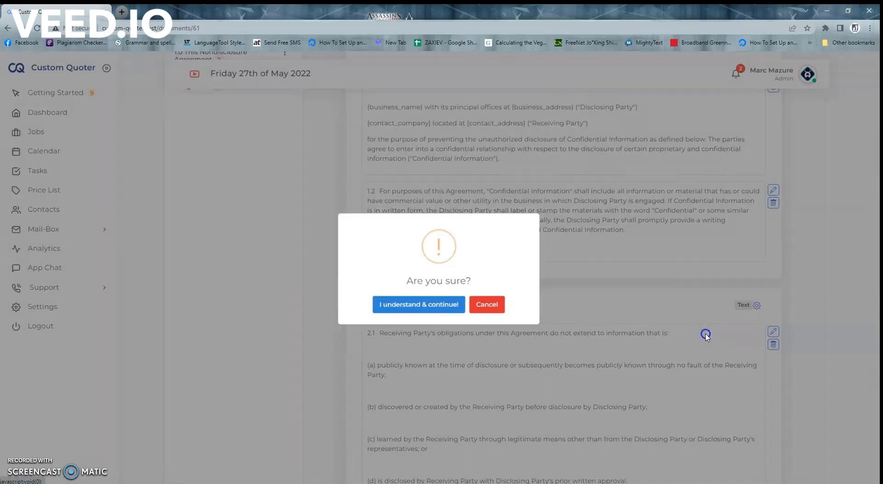
left_click(419, 306)
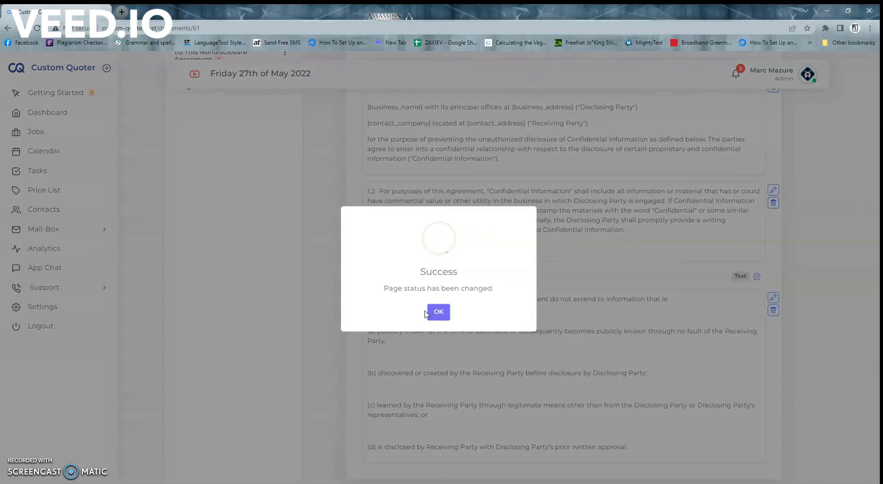
left_click(436, 315)
Check the placement of the Receiving Party's obligations section in the editor and in the document's print preview, closing it without saving
scroll(431, 272, "down", 4)
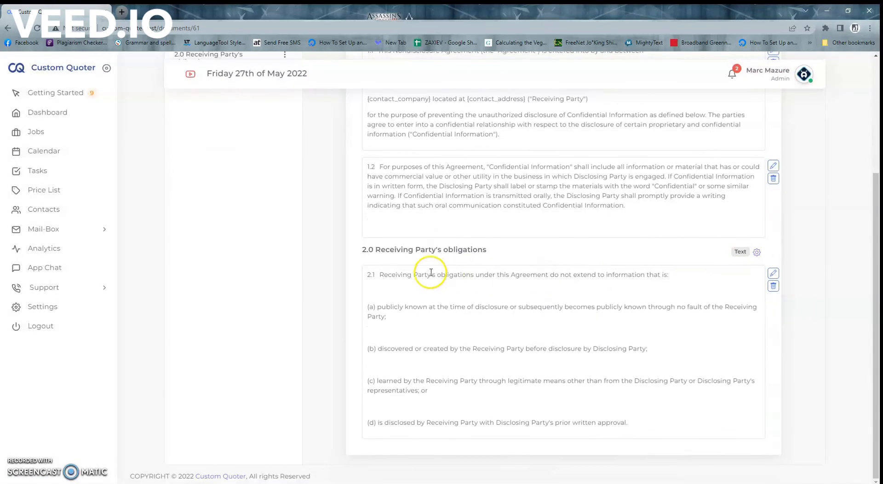
left_click_drag(359, 255, 527, 254)
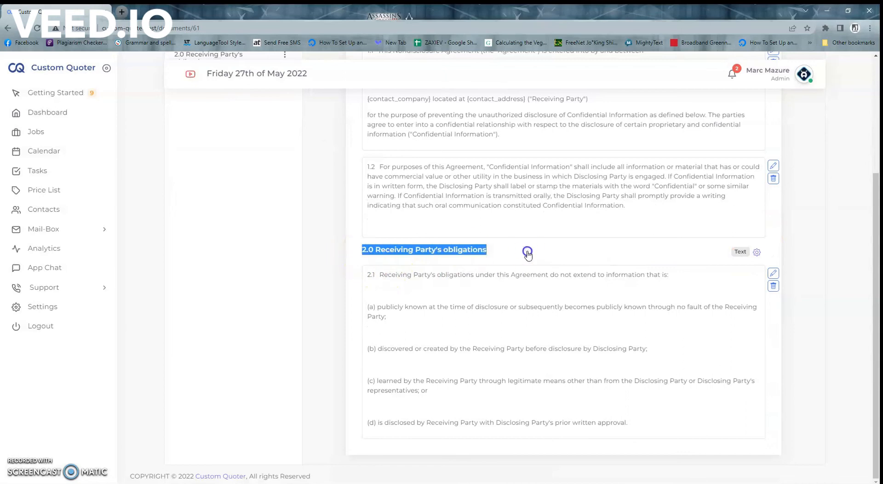
scroll(511, 283, "up", 4)
scroll(504, 254, "down", 4)
scroll(500, 269, "up", 4)
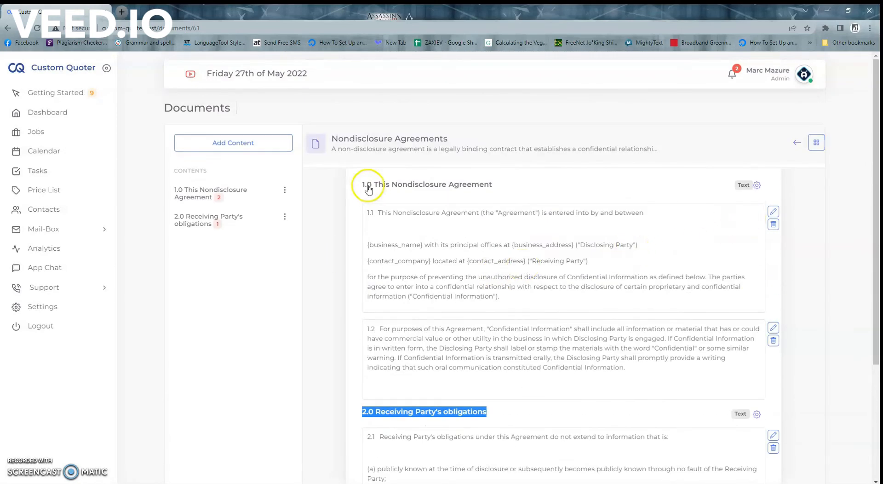
scroll(423, 284, "down", 3)
scroll(496, 258, "up", 3)
left_click(668, 214)
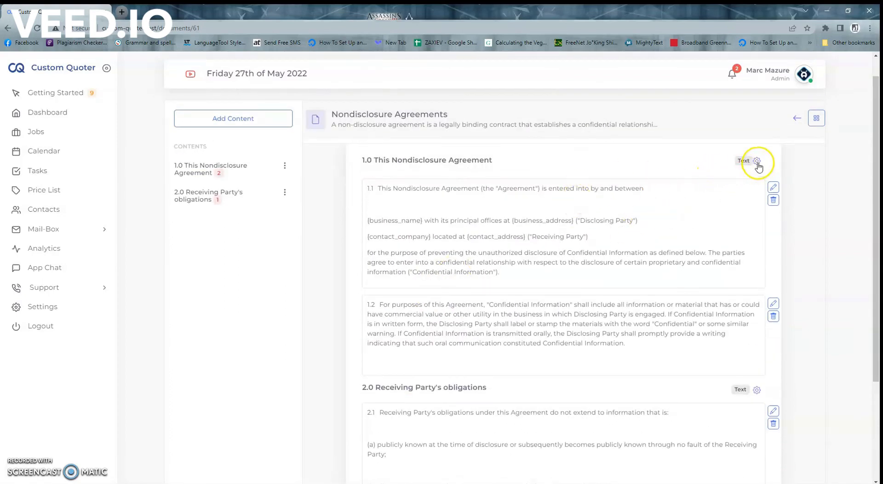
left_click(816, 118)
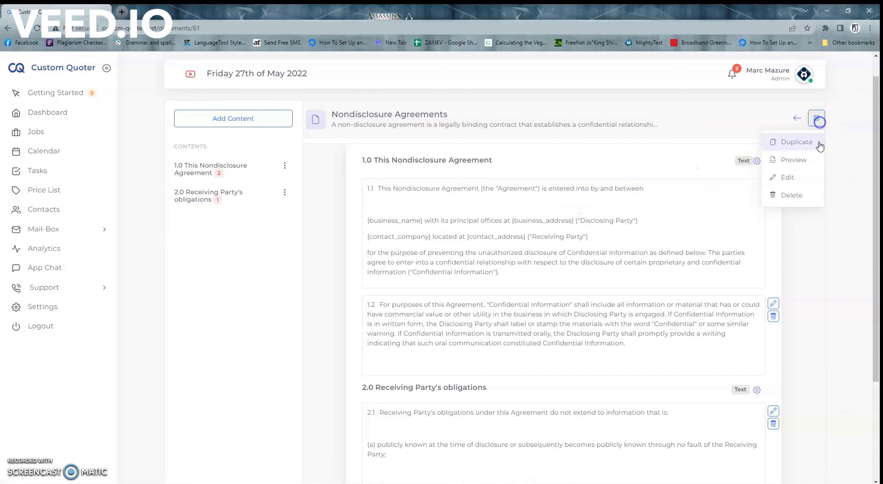
left_click(794, 157)
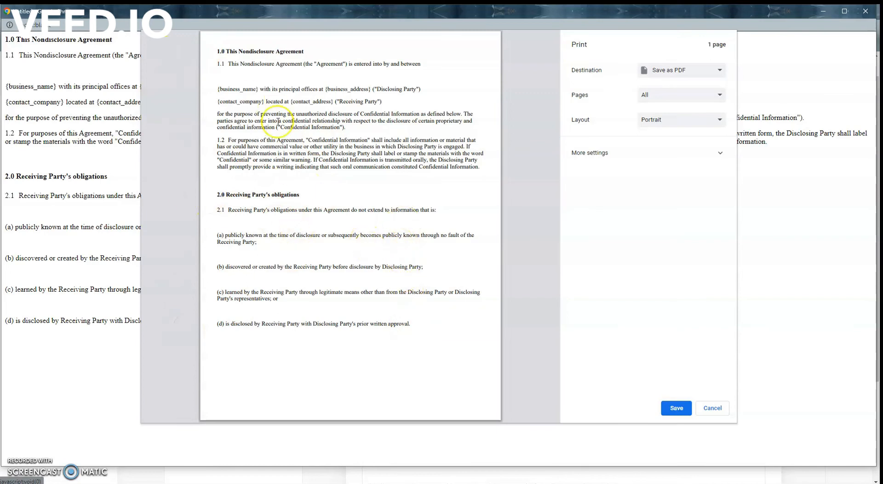
left_click(713, 409)
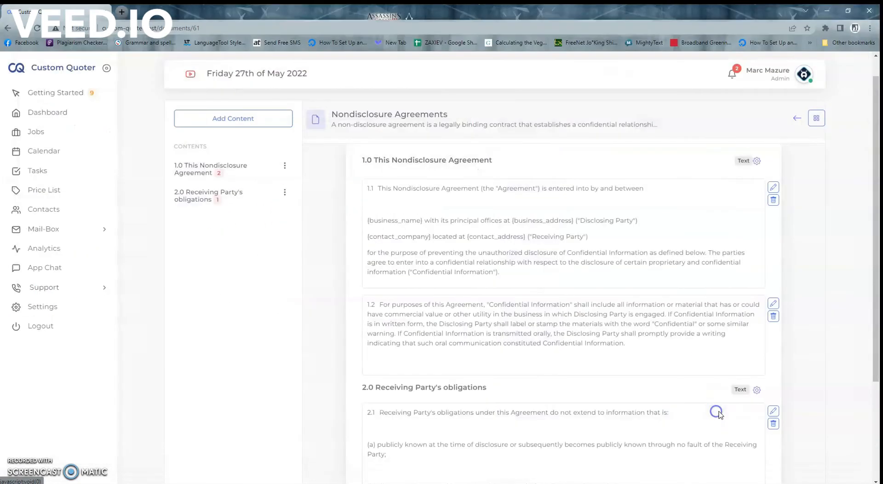
Make the Receiving Party's obligations section start on a new page and confirm the page status change
scroll(528, 296, "down", 3)
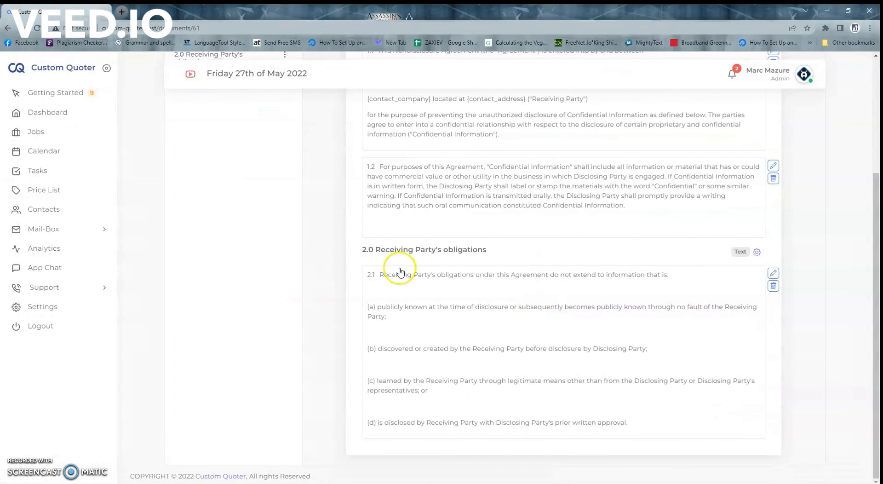
left_click(756, 252)
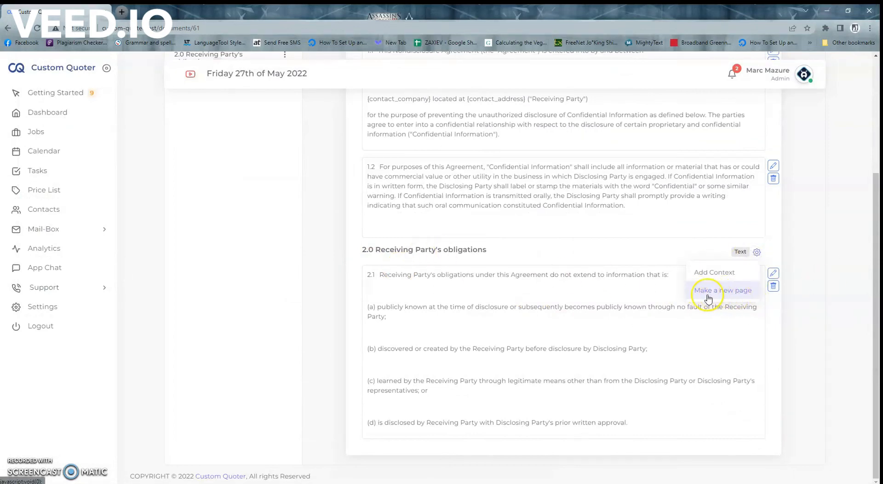
left_click(737, 300)
left_click(410, 302)
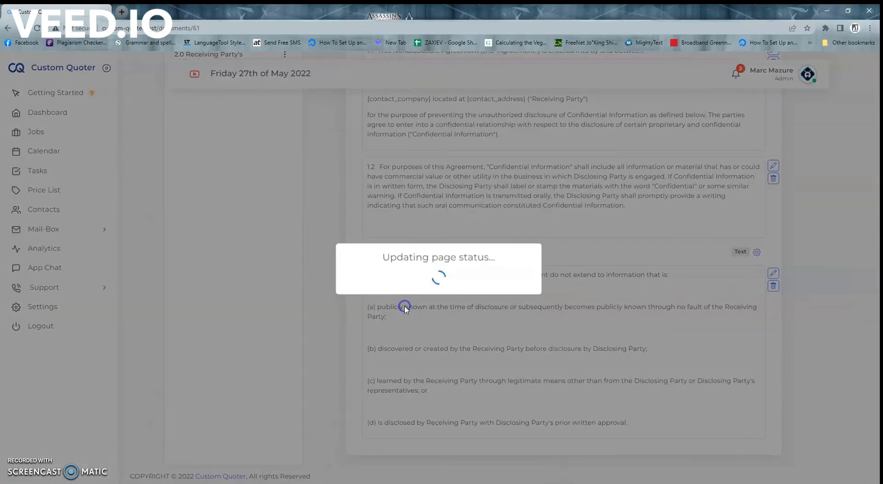
left_click(437, 312)
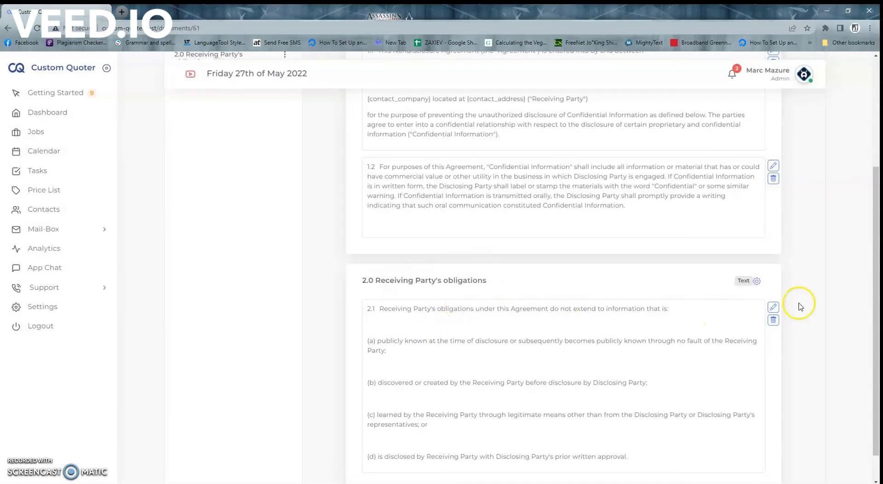
Add a new page of type Cover Page titled "coverpage" to the Nondisclosure Agreements document
scroll(625, 320, "down", 1)
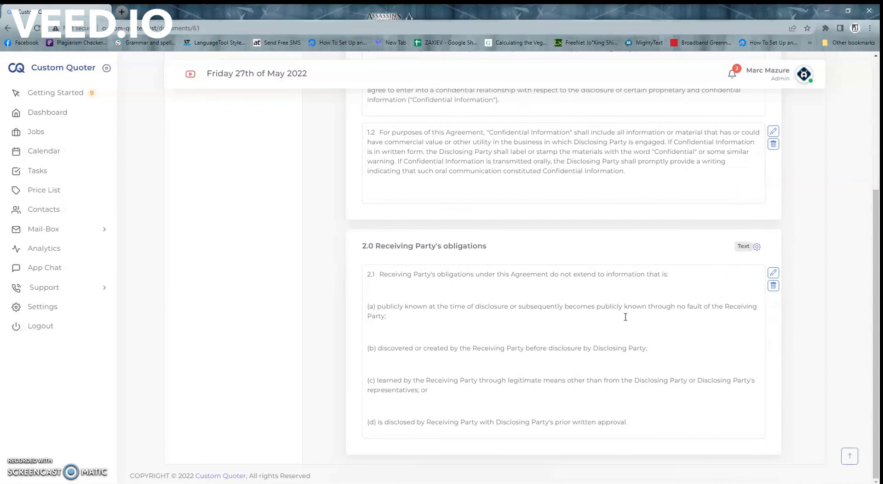
scroll(625, 319, "up", 5)
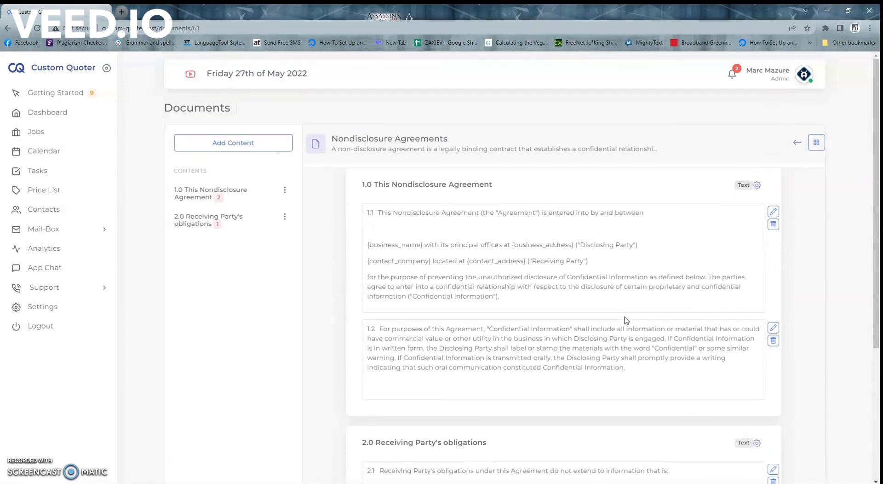
scroll(625, 319, "down", 5)
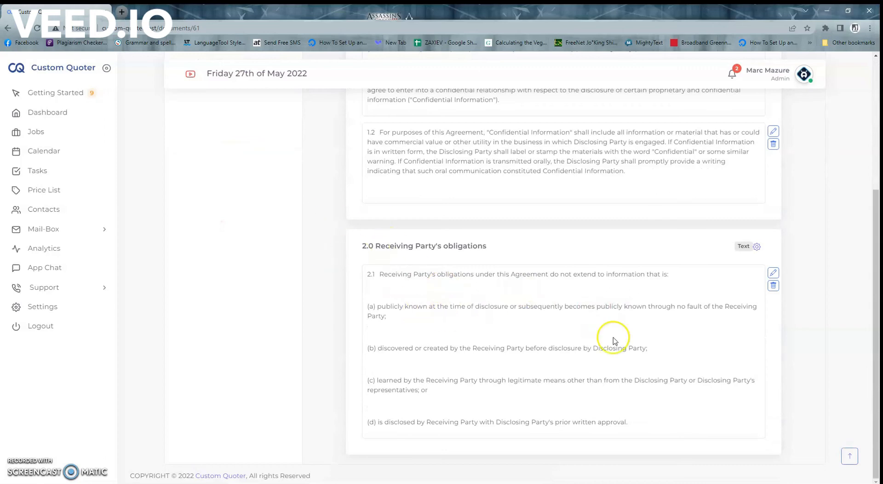
scroll(626, 332, "up", 4)
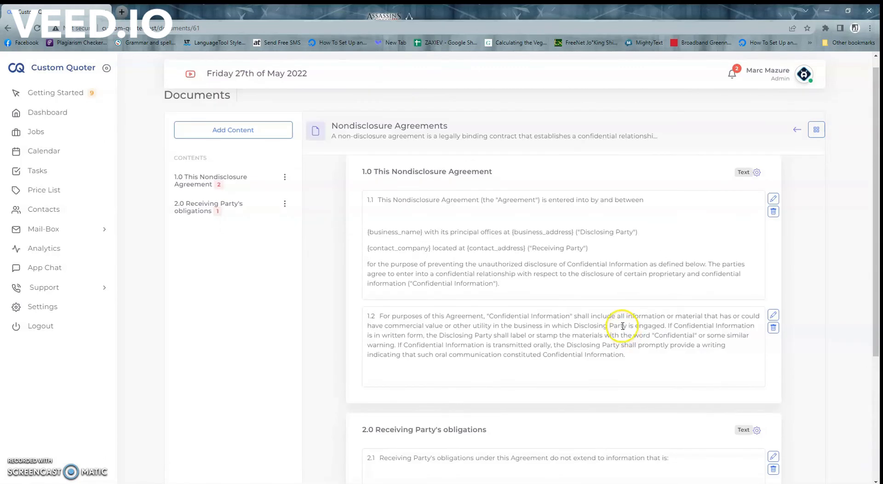
scroll(593, 325, "up", 1)
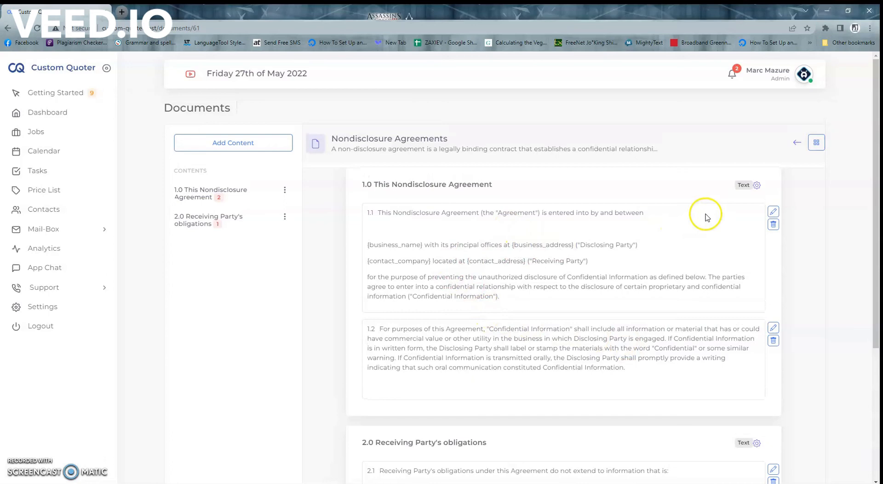
left_click(226, 143)
left_click(755, 156)
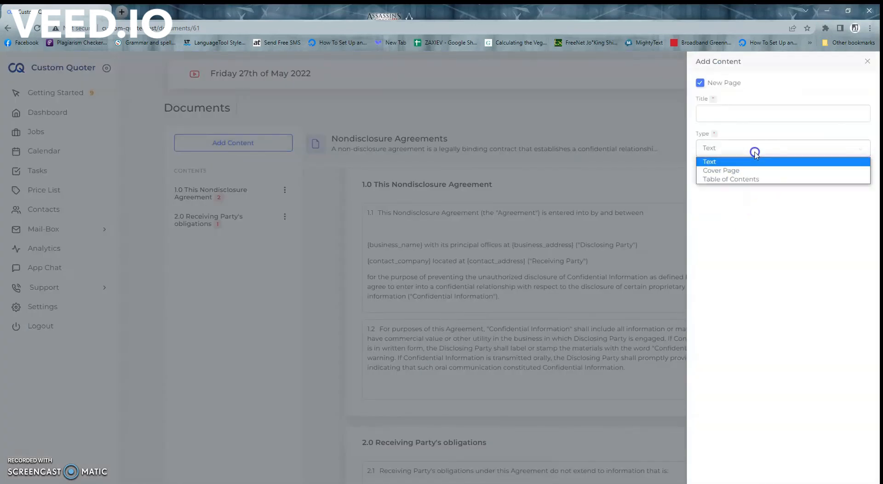
left_click(760, 226)
left_click(736, 149)
left_click(761, 173)
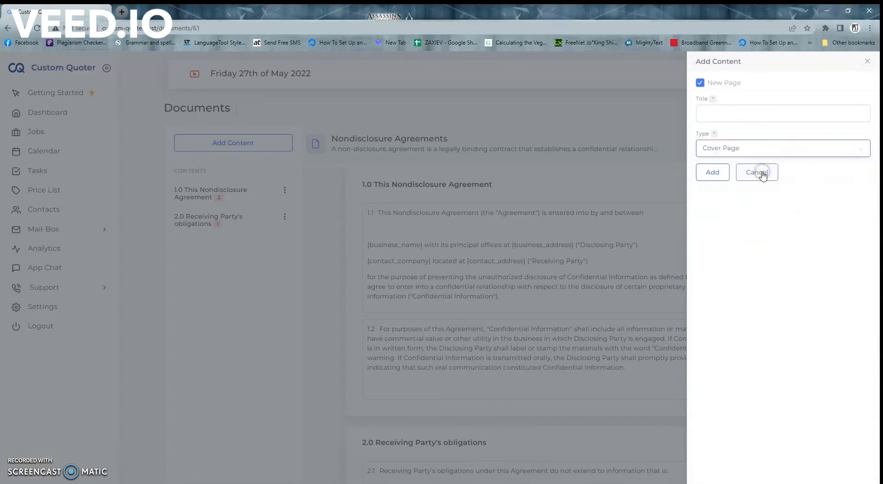
left_click(717, 119)
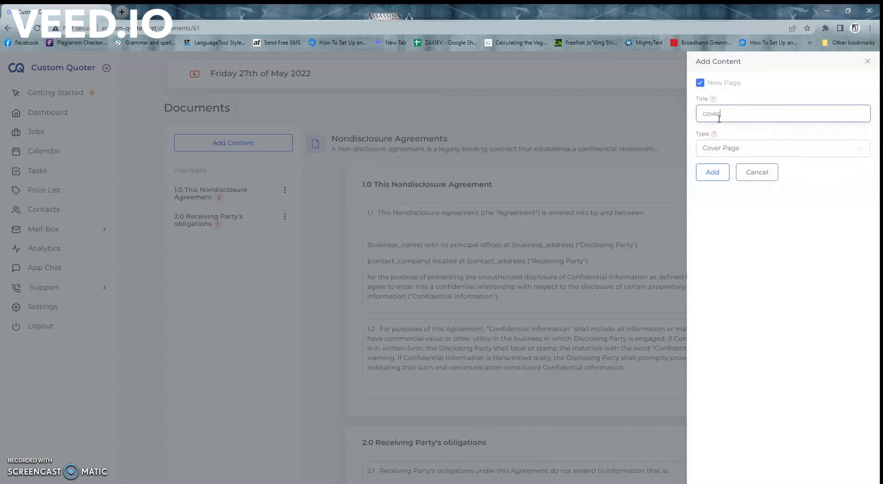
left_click(713, 172)
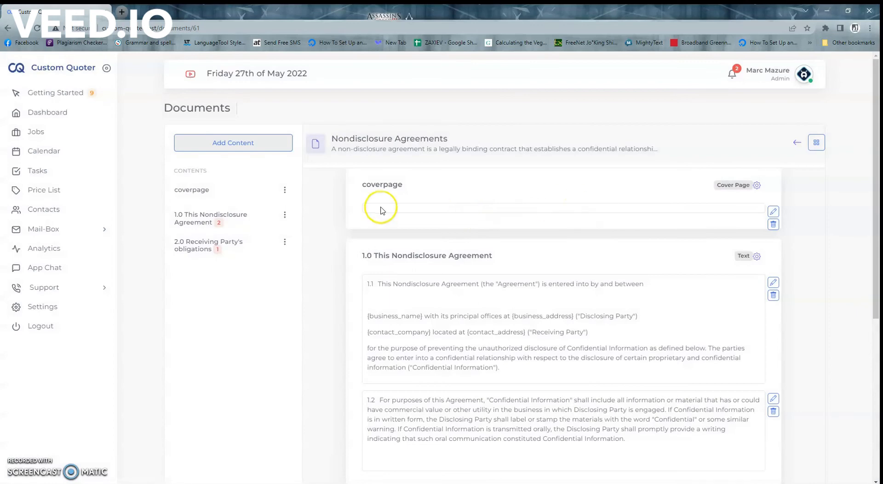
Fill the cover page with the document's title and description, confirming the change and leaving its empty context unedited
left_click(773, 211)
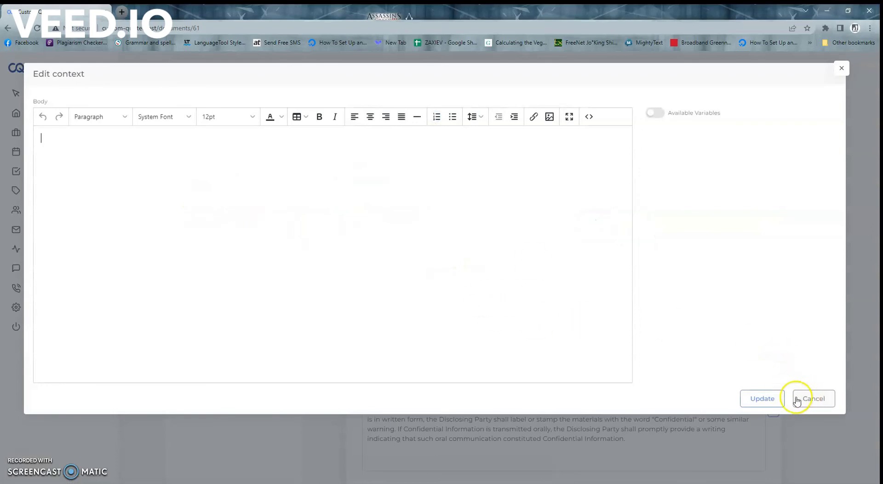
left_click(812, 400)
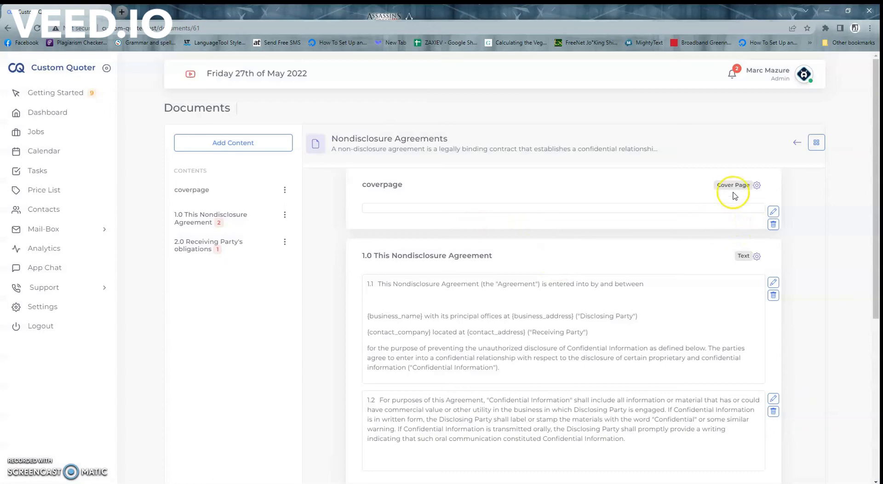
left_click(757, 186)
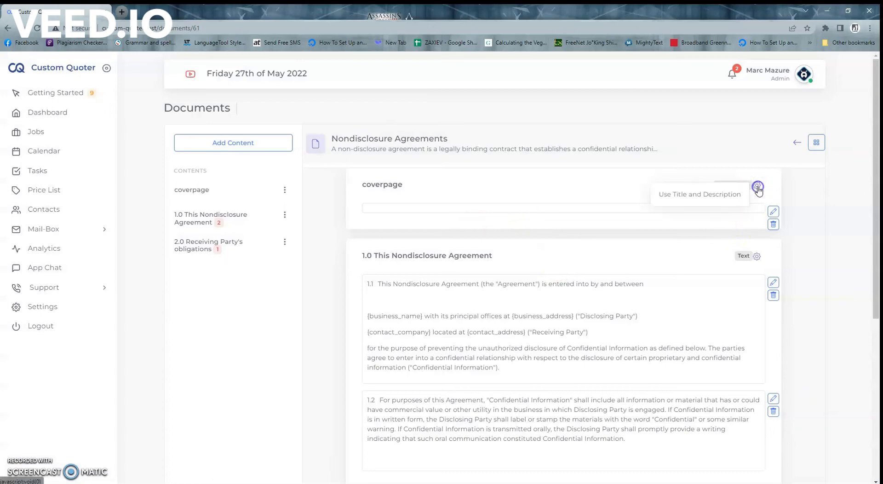
left_click(676, 197)
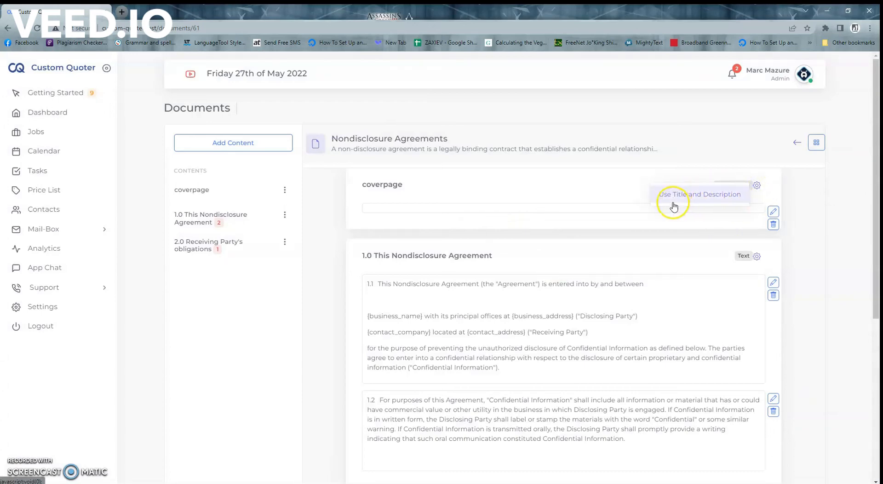
left_click(729, 201)
left_click(451, 306)
left_click(439, 318)
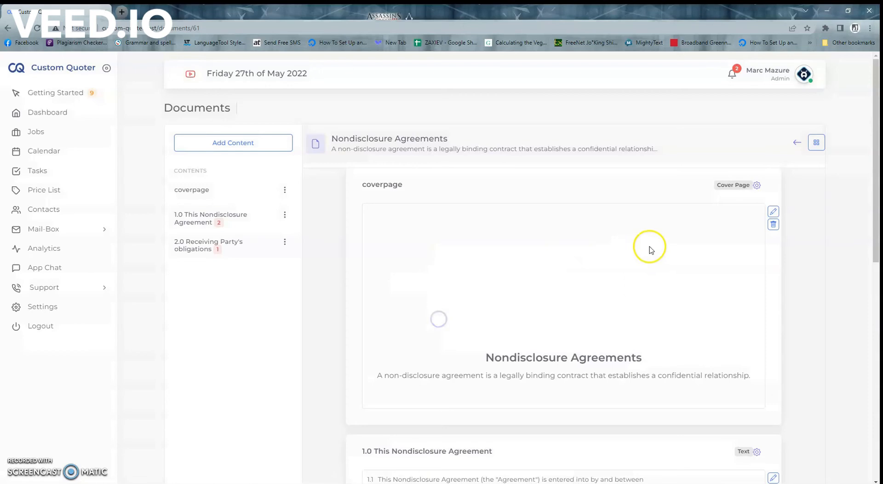
Check the cover page in the editor and in the document's print preview, closing the preview without saving
scroll(619, 276, "down", 3)
scroll(487, 245, "up", 2)
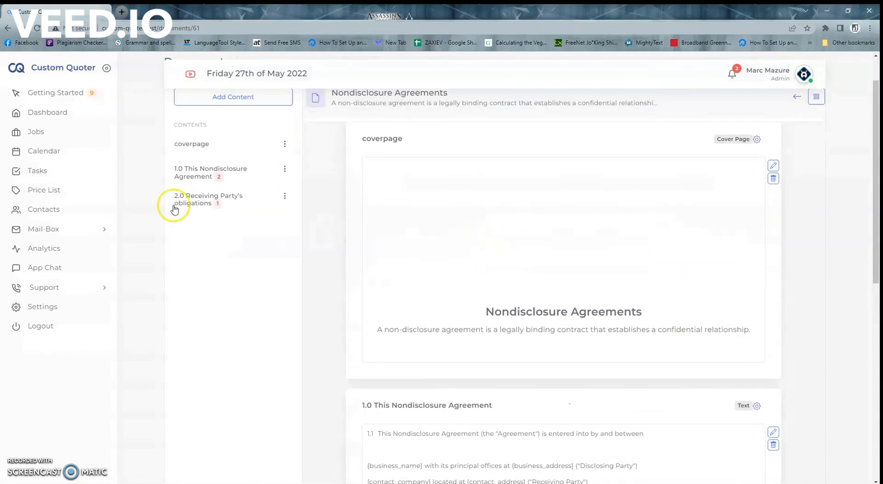
scroll(388, 324, "up", 1)
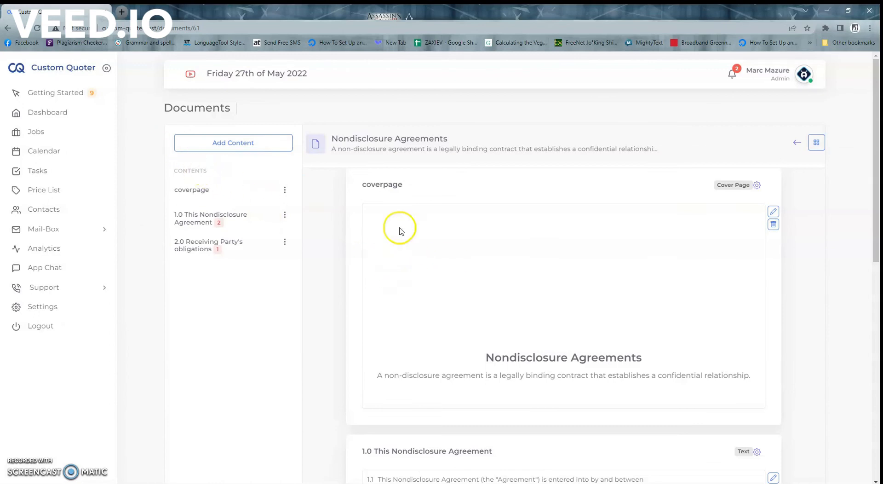
scroll(455, 206, "down", 1)
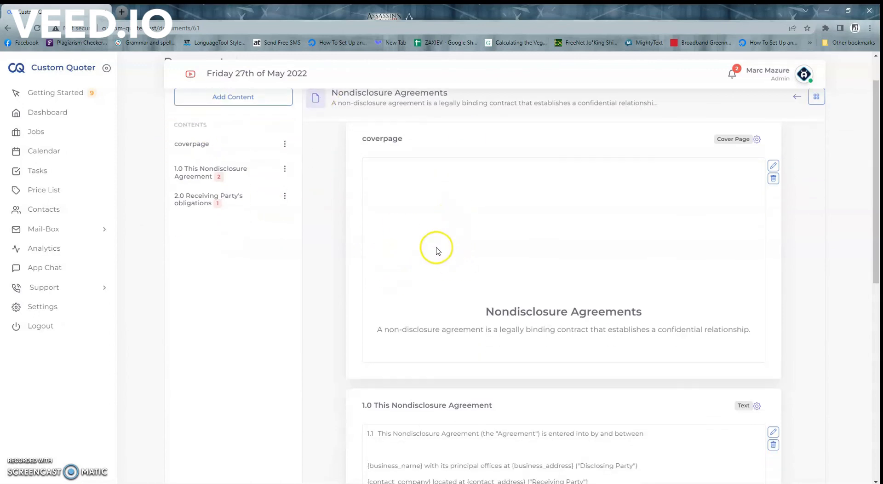
scroll(823, 150, "up", 1)
left_click(816, 142)
left_click(784, 185)
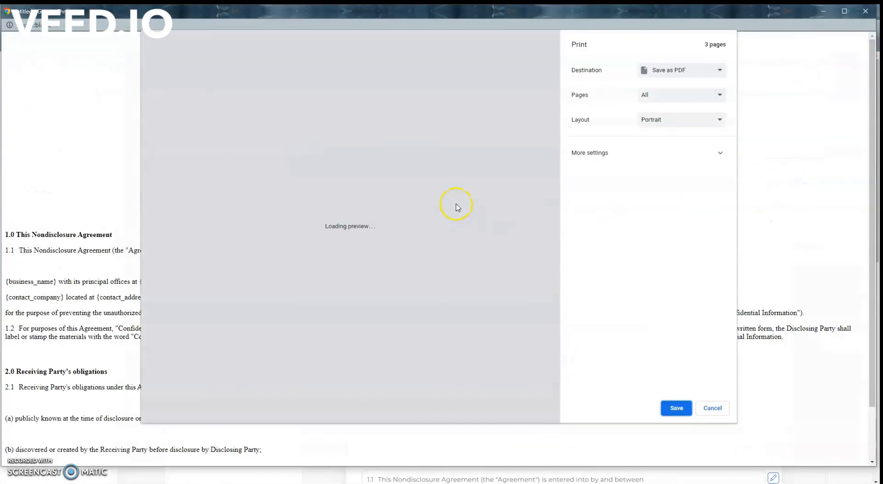
scroll(370, 163, "down", 3)
scroll(369, 162, "up", 3)
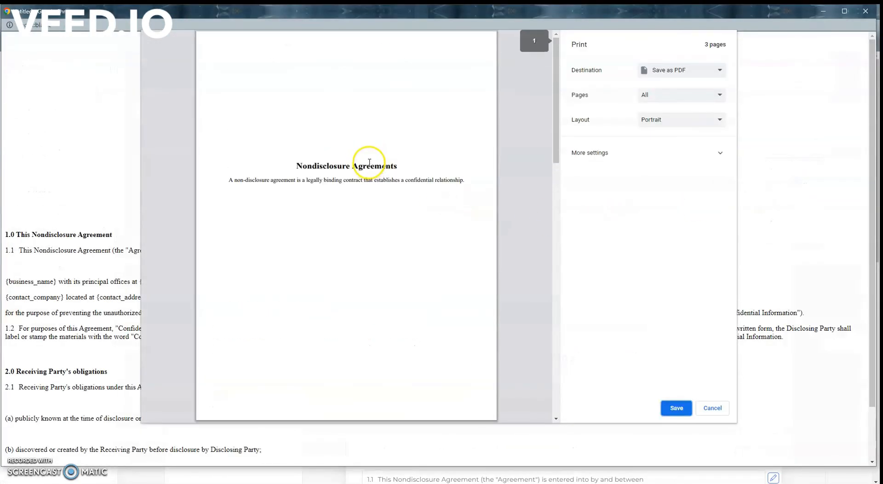
scroll(369, 156, "down", 6)
scroll(390, 184, "up", 6)
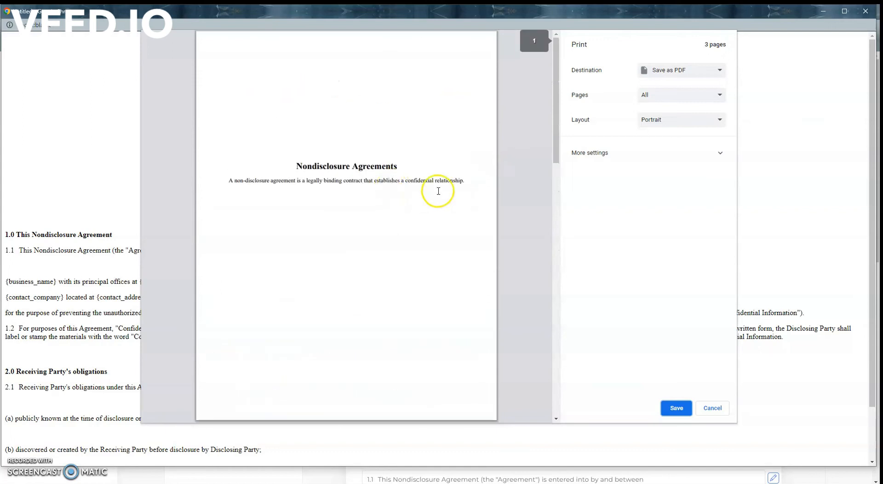
left_click(708, 408)
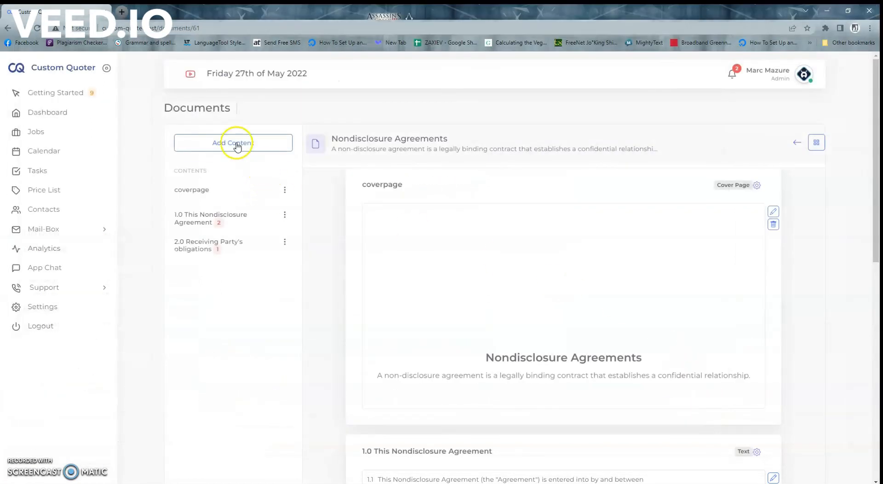
Add a new page of type Table of Contents titled "contents" to the Nondisclosure Agreements document
left_click(234, 145)
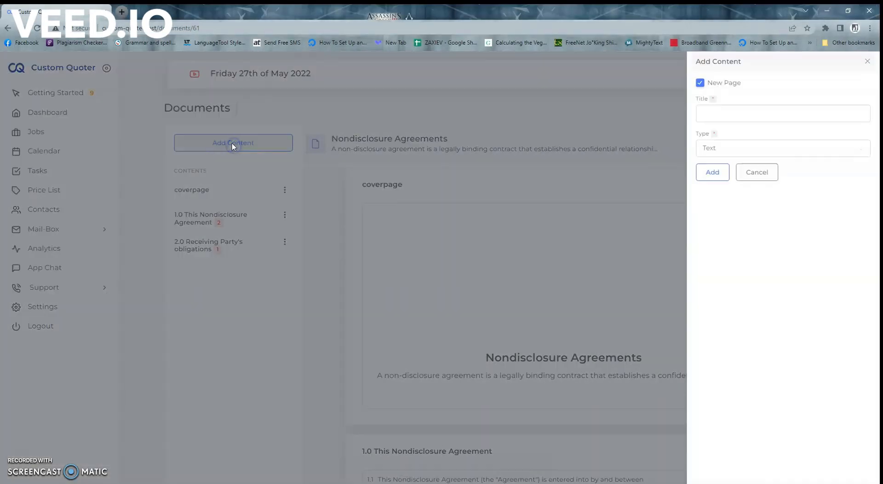
left_click(723, 147)
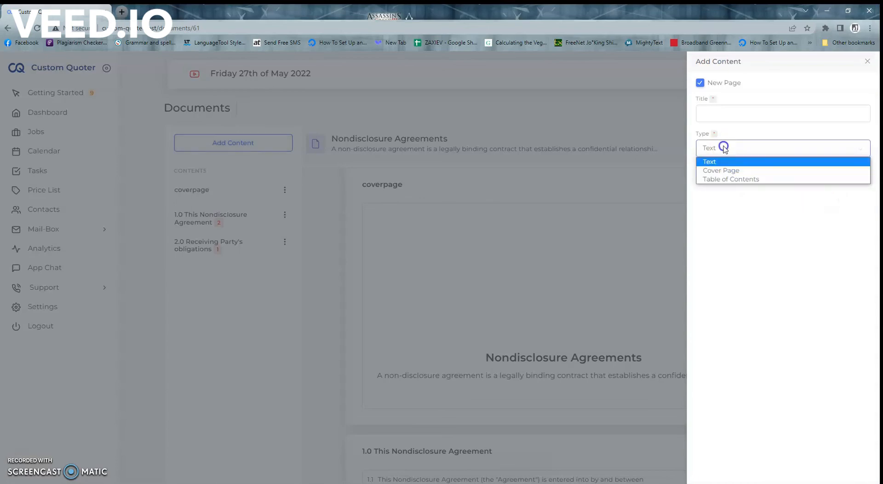
left_click(746, 179)
left_click(726, 113)
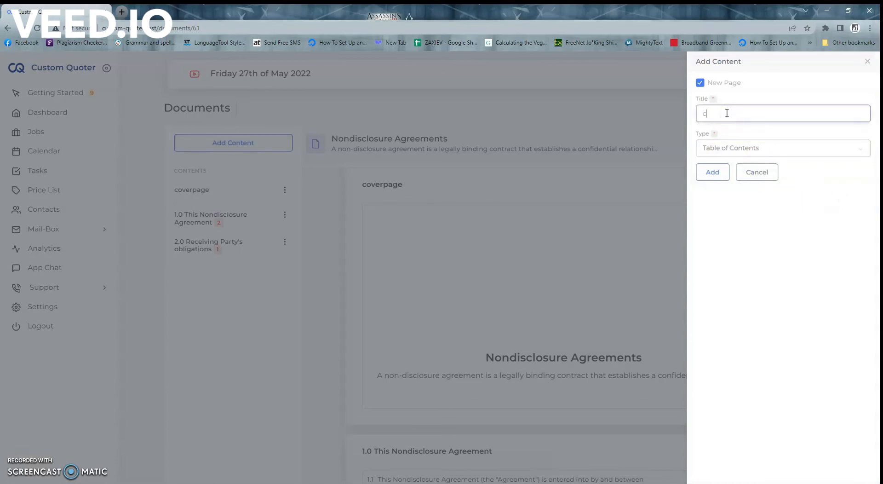
left_click(712, 172)
Compare the table of contents entries with the document's section headings and view the page options of section 1.0
scroll(532, 237, "down", 4)
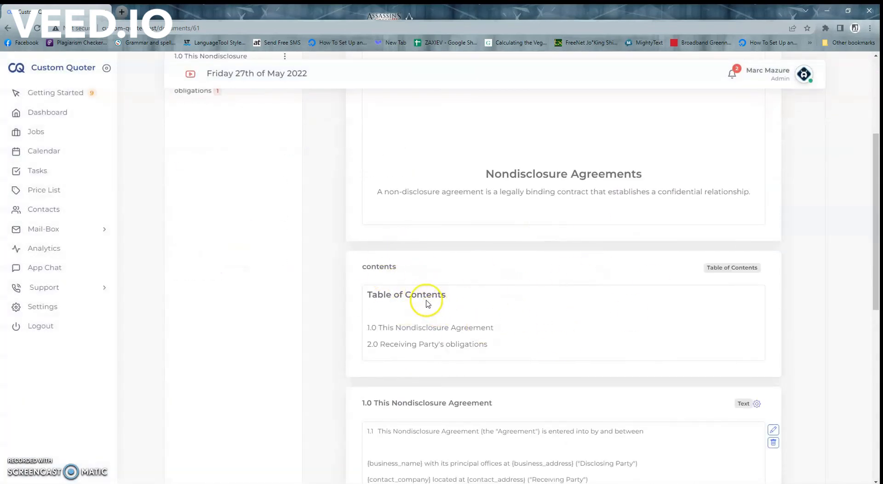
scroll(439, 338, "down", 1)
scroll(368, 317, "up", 4)
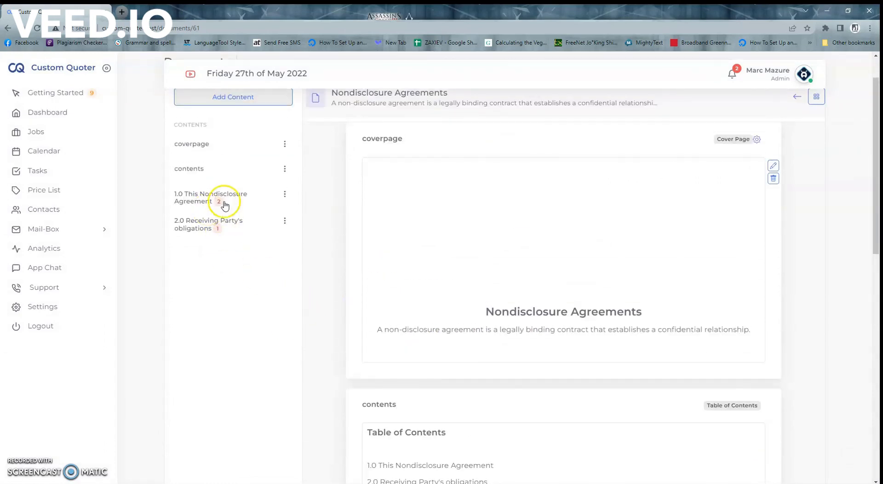
scroll(239, 264, "down", 5)
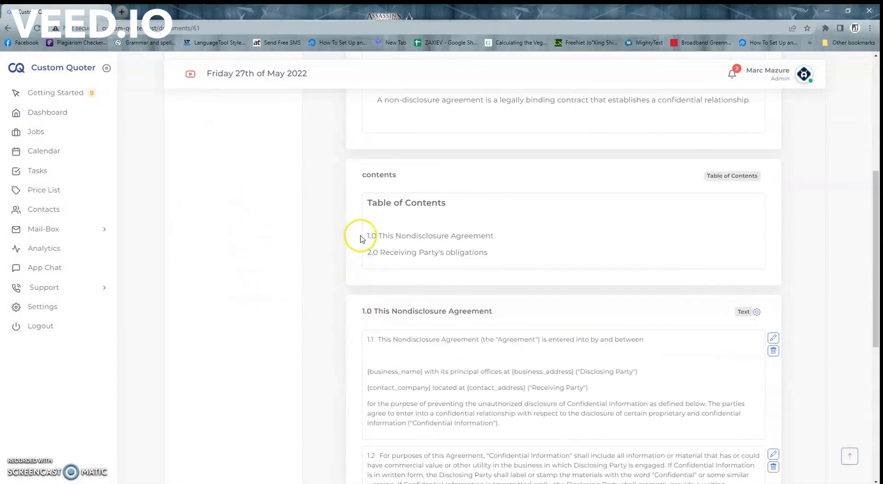
scroll(388, 247, "down", 5)
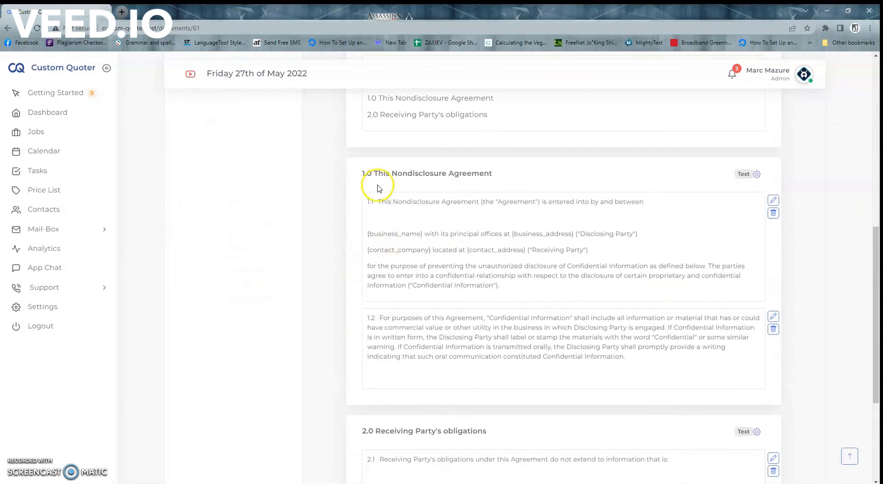
scroll(363, 336, "up", 3)
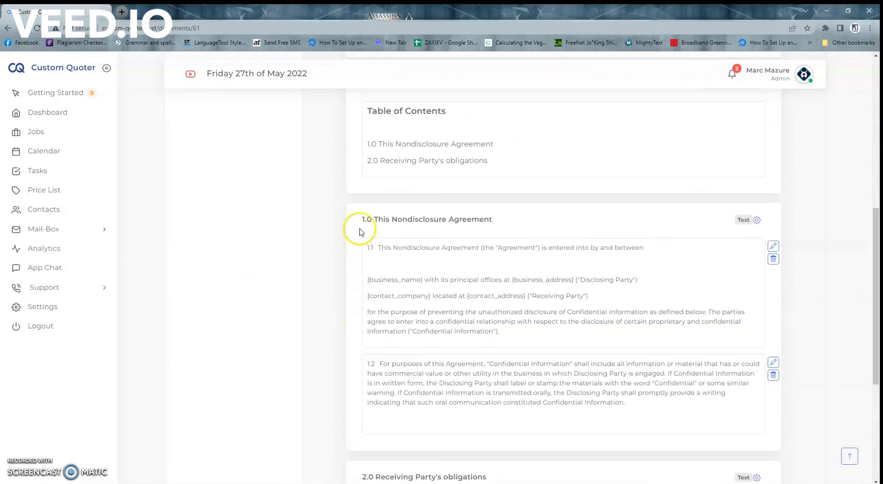
scroll(366, 263, "up", 2)
scroll(370, 335, "up", 2)
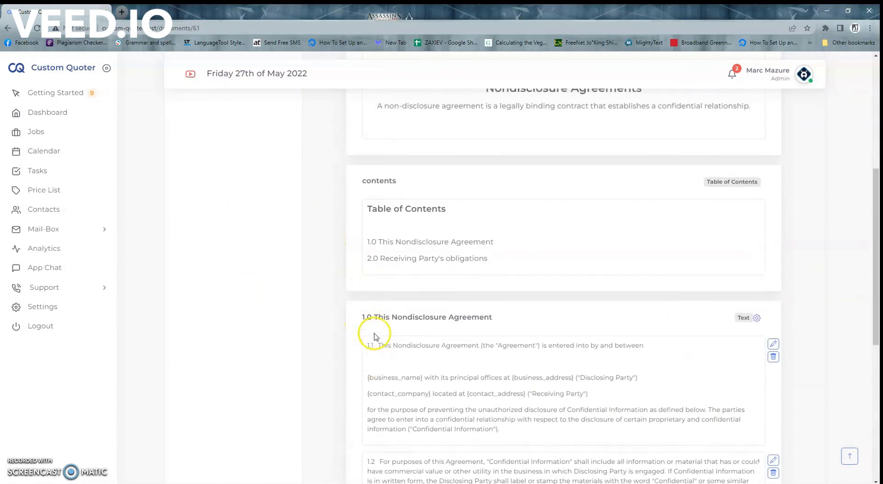
scroll(391, 308, "down", 3)
scroll(545, 364, "down", 2)
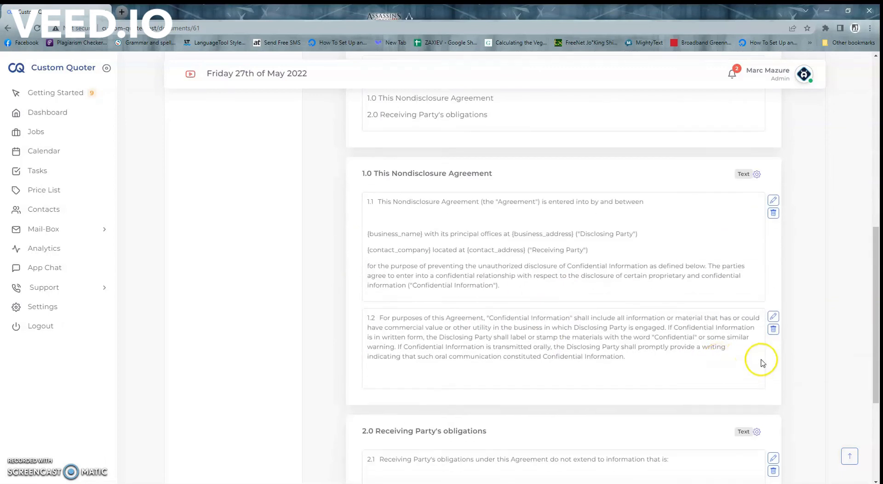
left_click(757, 173)
left_click(415, 305)
Review the cover page, table of contents and text pages in the print preview, close it without saving, and skim the document in the editor
scroll(368, 276, "up", 5)
scroll(337, 244, "up", 4)
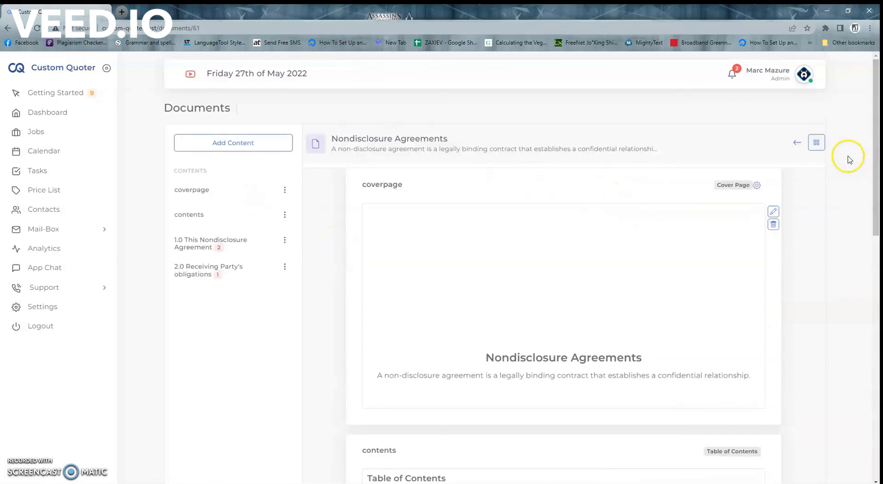
left_click(816, 142)
left_click(803, 183)
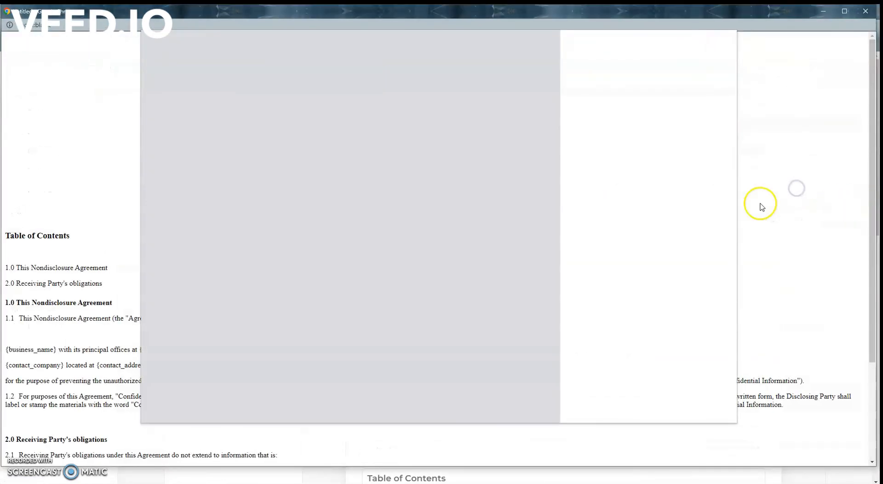
scroll(282, 167, "down", 3)
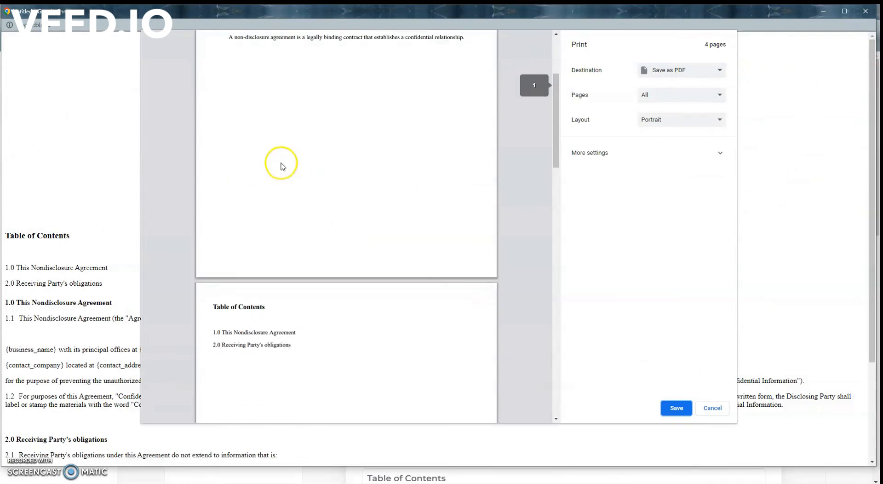
scroll(282, 167, "down", 4)
scroll(227, 142, "up", 6)
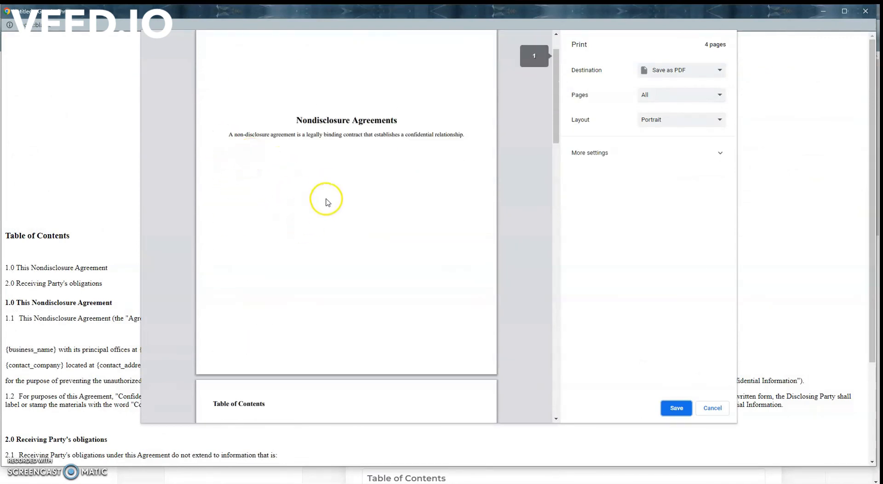
scroll(327, 202, "down", 4)
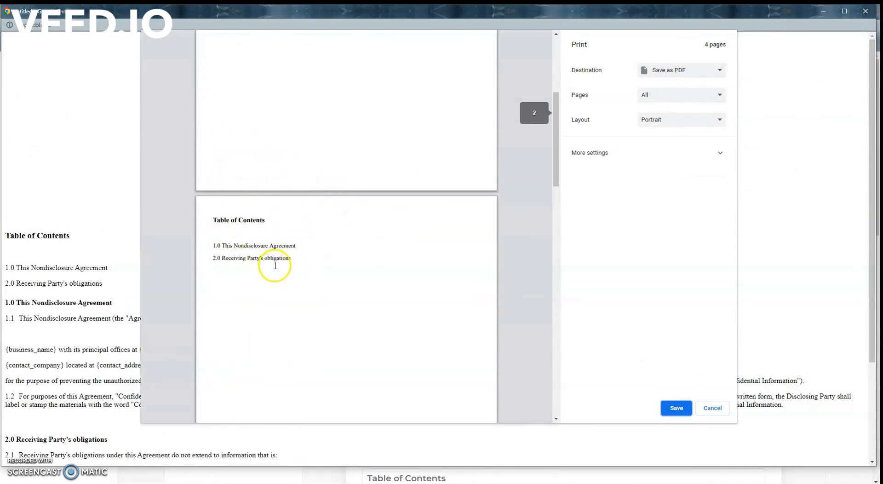
scroll(280, 262, "down", 8)
scroll(281, 264, "down", 5)
left_click(712, 408)
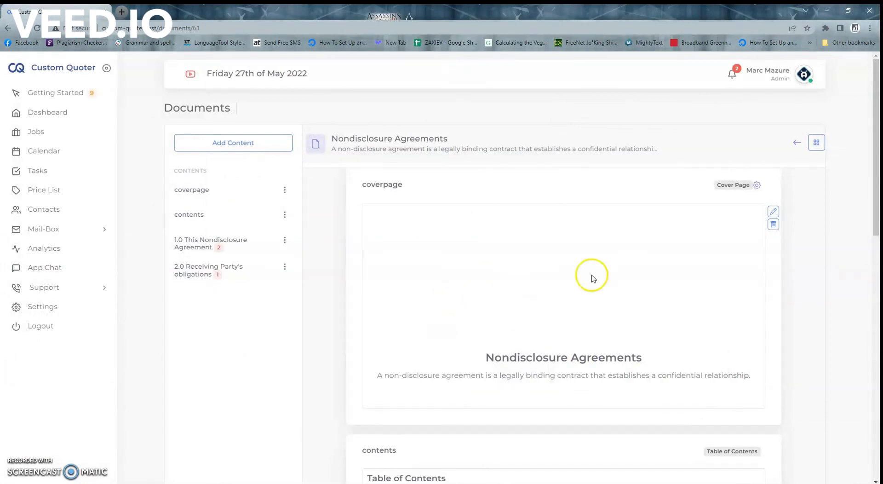
scroll(589, 244, "down", 12)
scroll(567, 339, "up", 12)
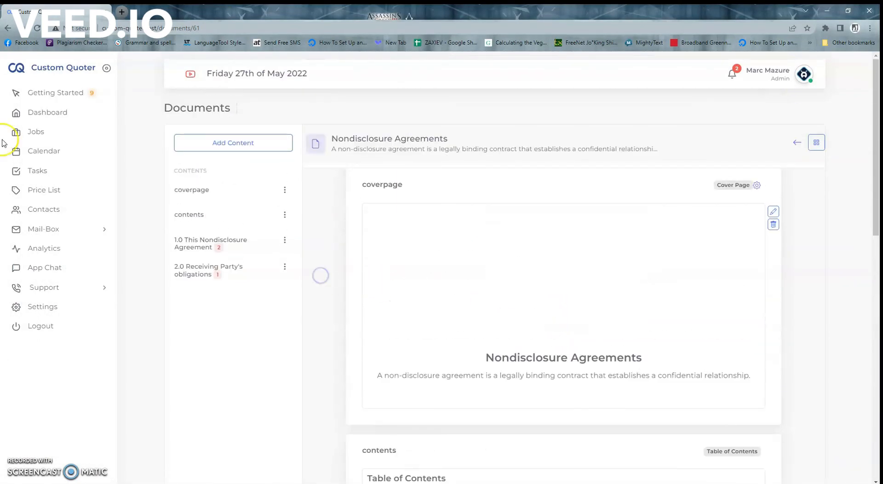
Open the documents of the Landscaping and Patio job
left_click(47, 136)
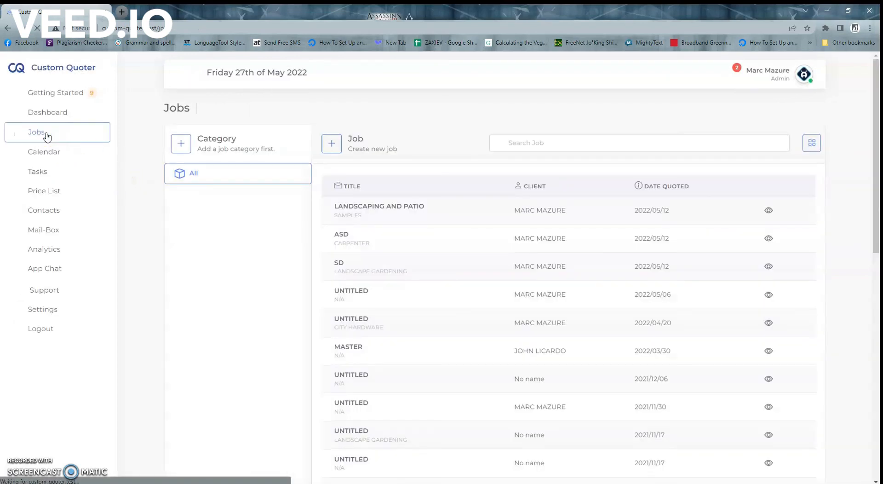
left_click(393, 207)
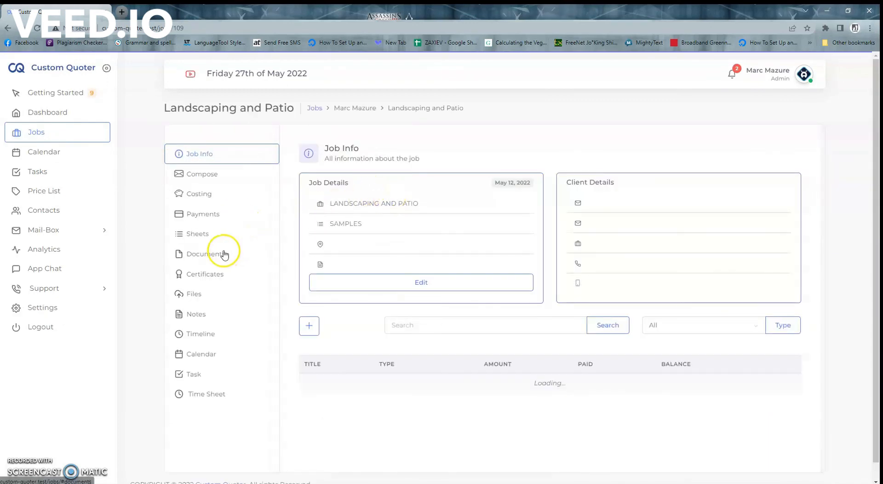
left_click(213, 258)
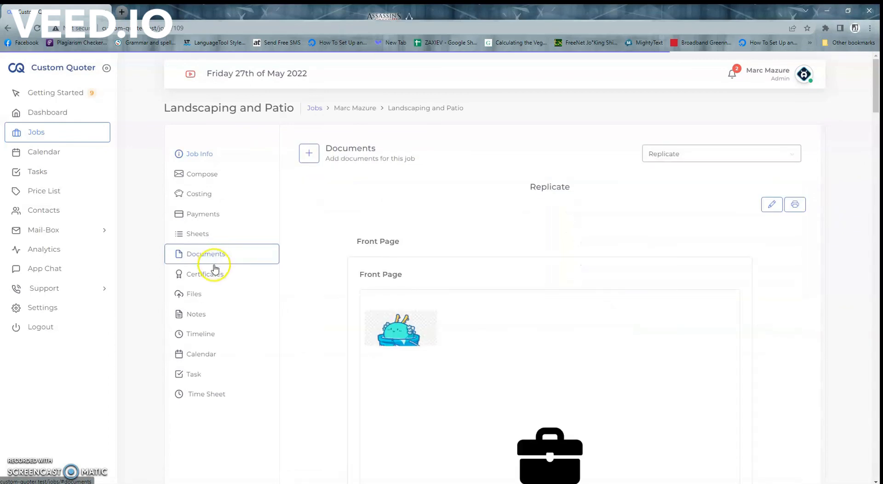
Check which documents the Landscaping and Patio job already has, and attach the Nondisclosure Agreements document to it
left_click(668, 158)
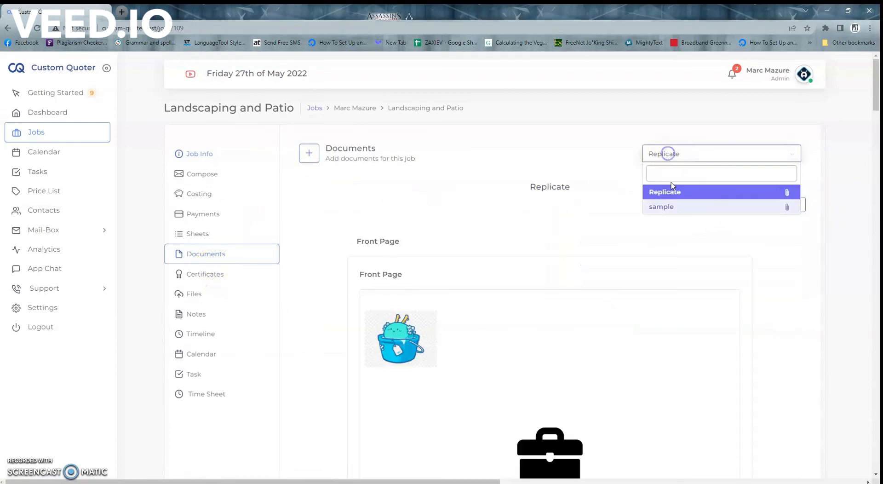
left_click(425, 174)
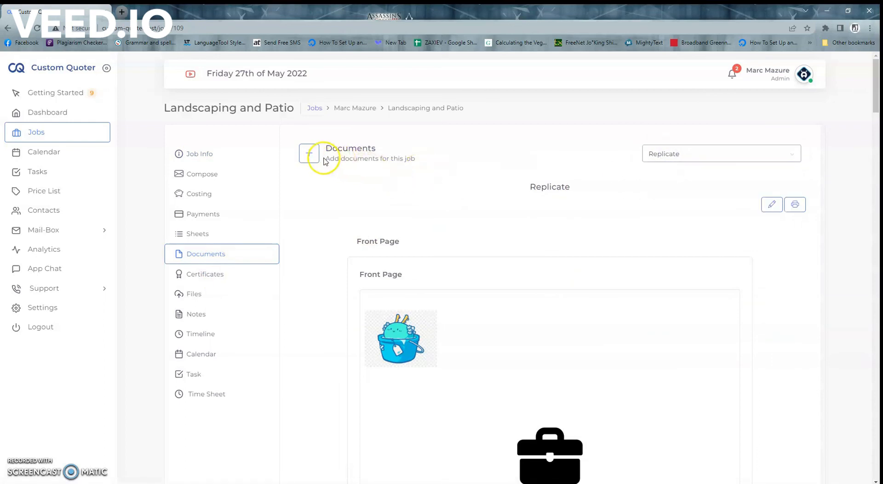
left_click(309, 154)
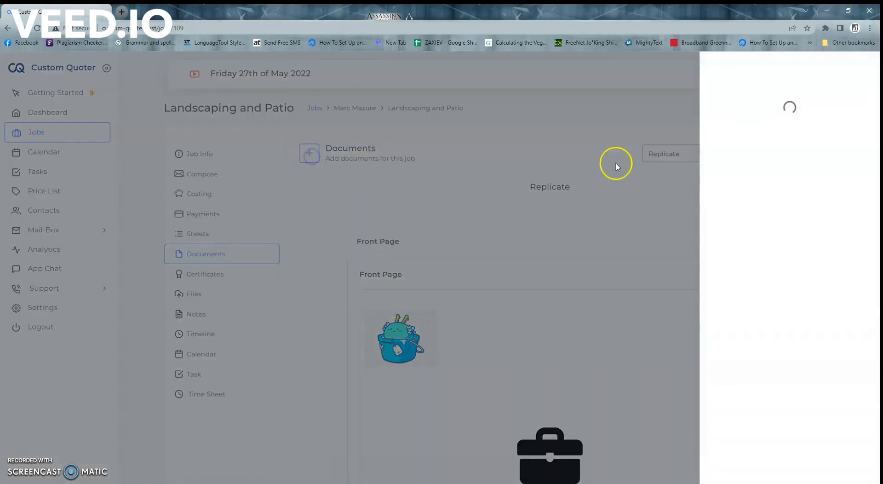
left_click(805, 100)
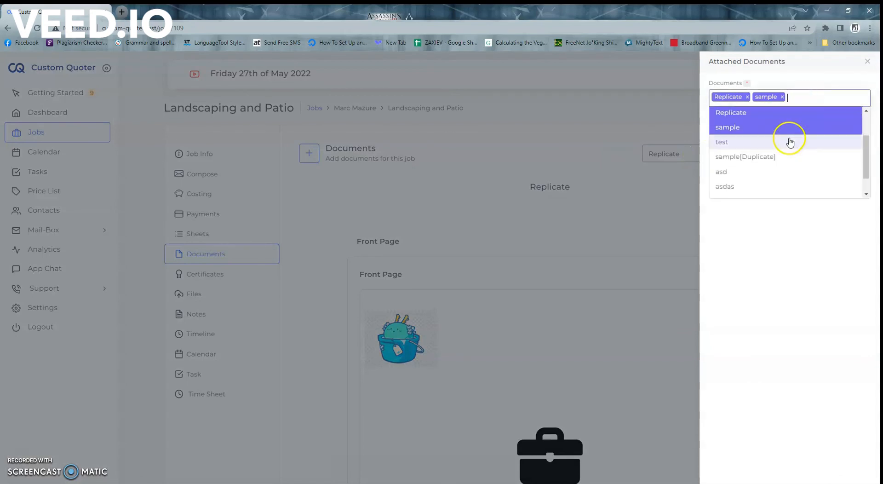
scroll(784, 154, "down", 1)
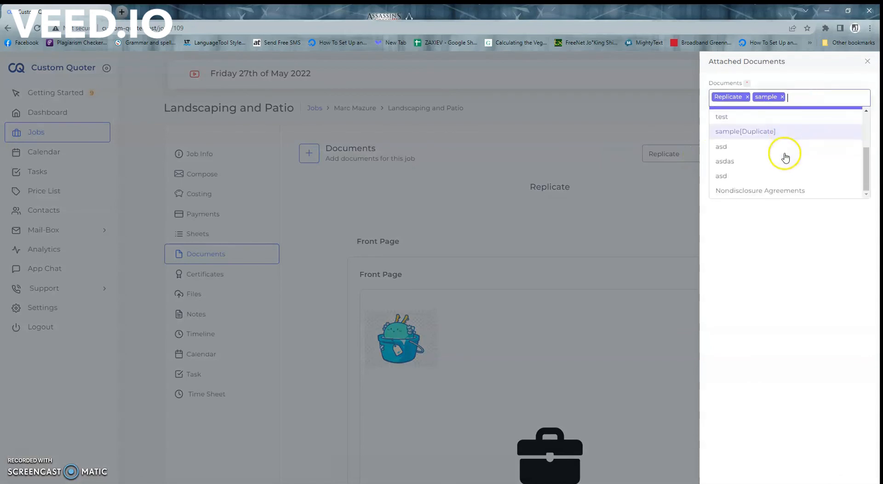
left_click(763, 192)
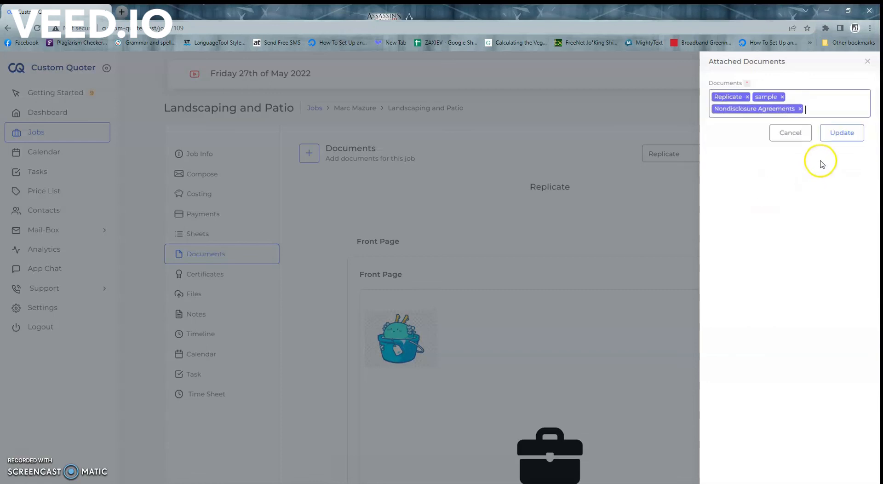
left_click(841, 133)
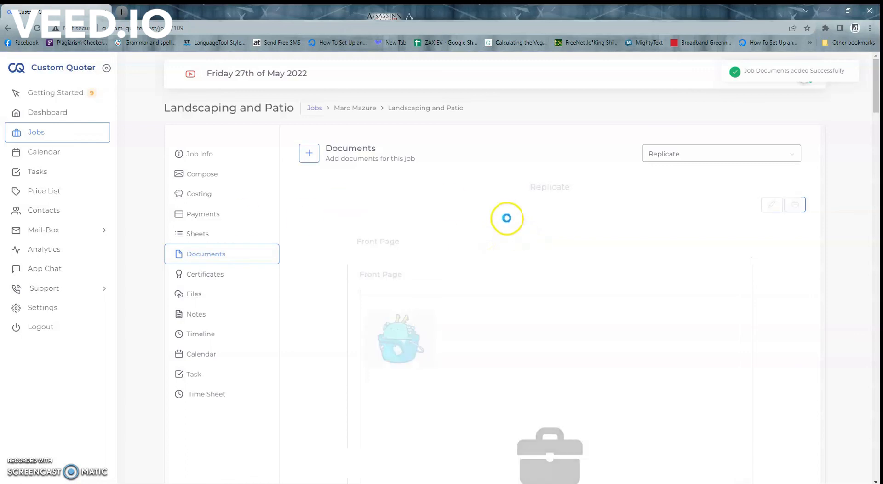
Display the job's Nondisclosure Agreements document and review its pages, checking the company name and address filled into section 1.1
left_click(705, 157)
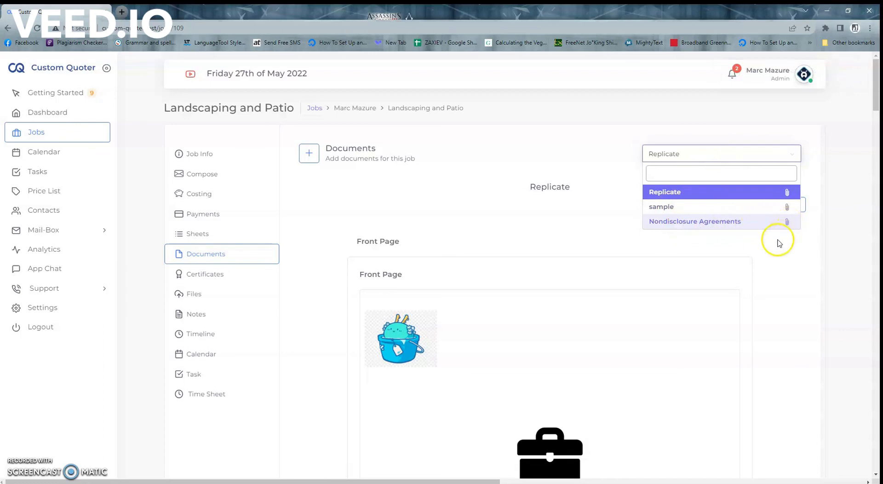
left_click(693, 222)
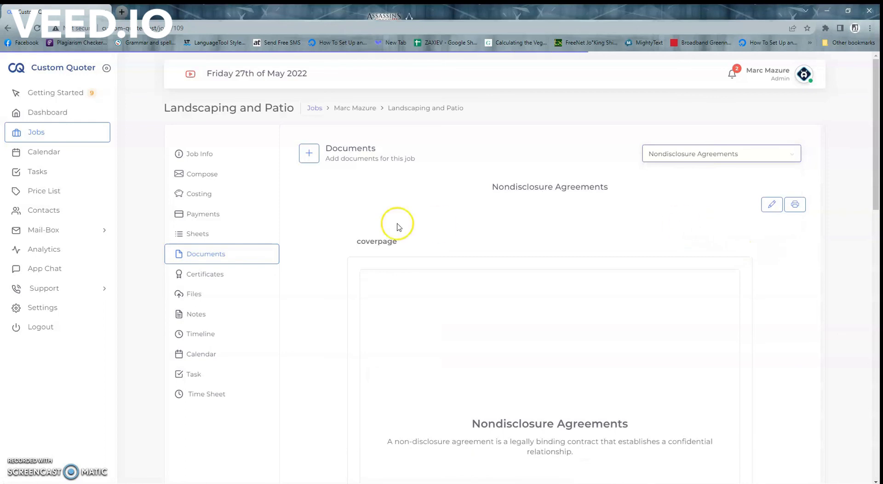
scroll(398, 227, "down", 10)
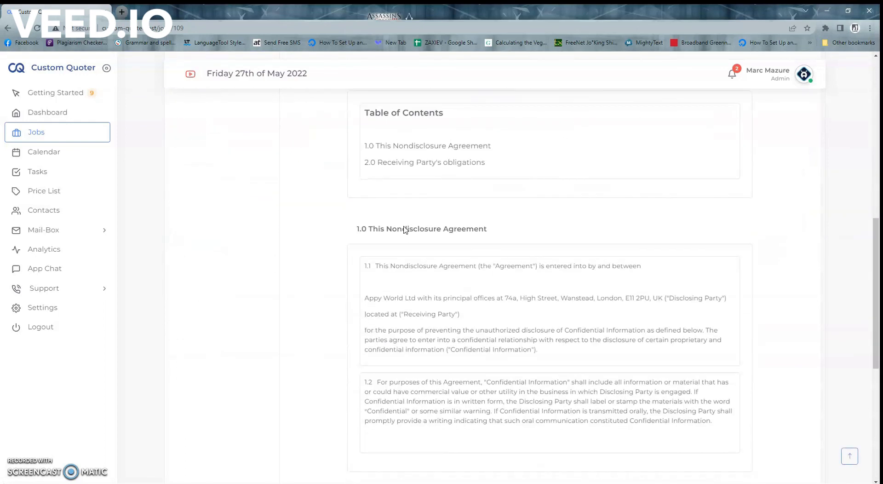
scroll(426, 266, "down", 2)
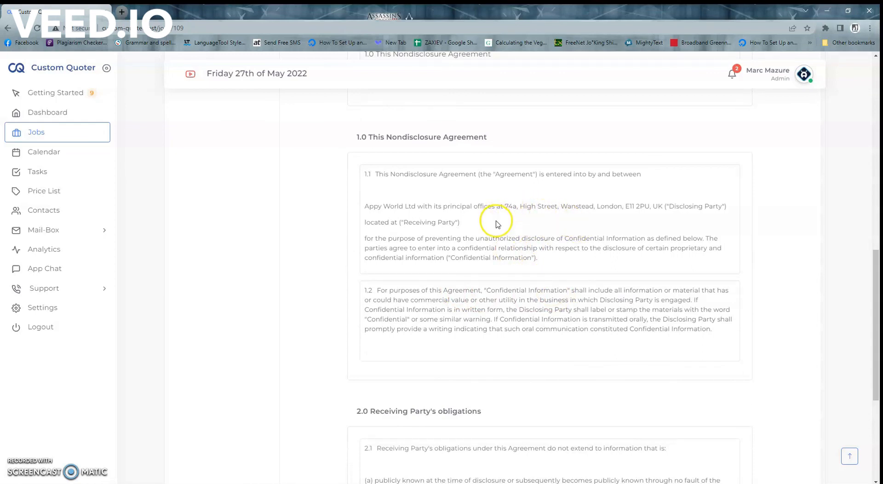
left_click_drag(504, 206, 617, 204)
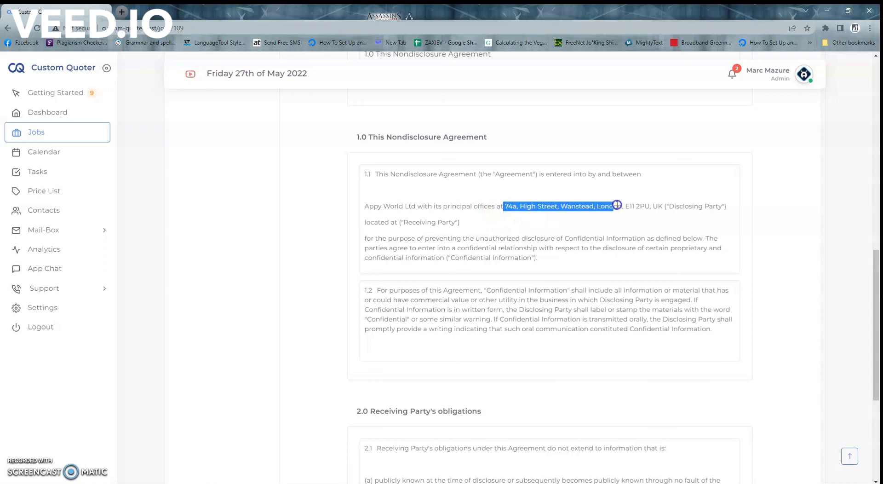
left_click(652, 208)
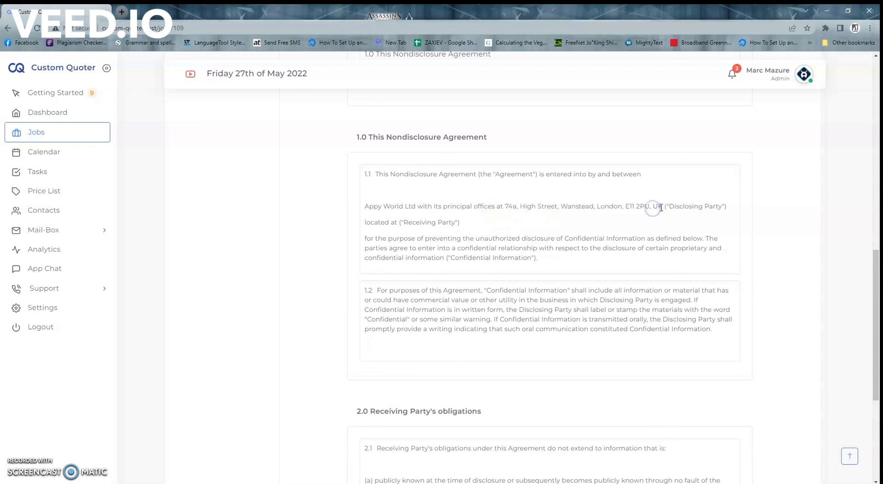
left_click_drag(660, 207, 534, 207)
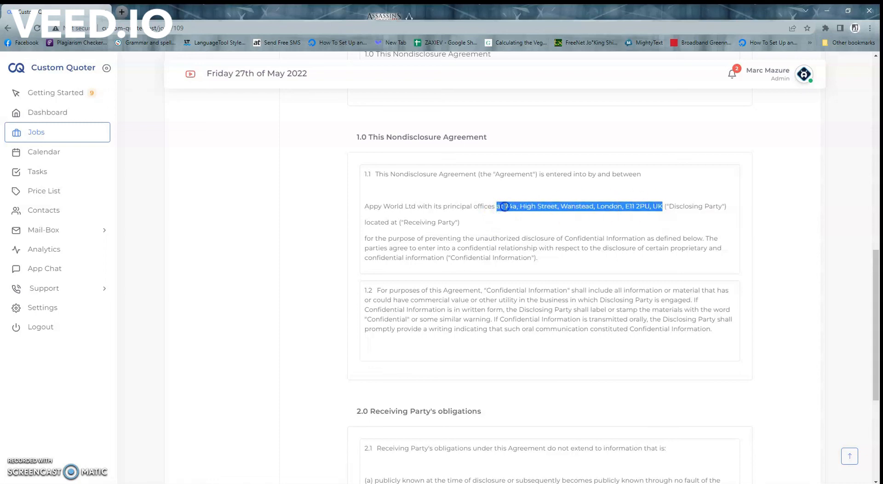
left_click(506, 207)
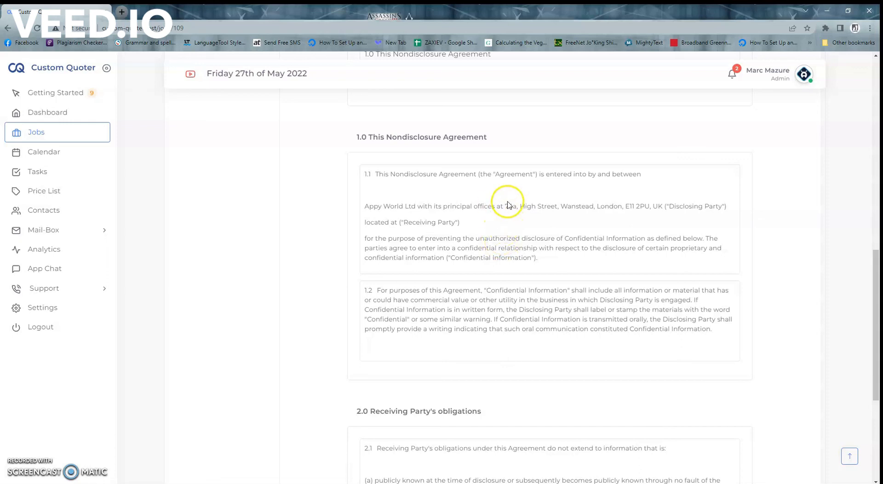
left_click_drag(416, 206, 364, 207)
left_click(413, 238)
scroll(440, 256, "up", 5)
scroll(439, 251, "up", 7)
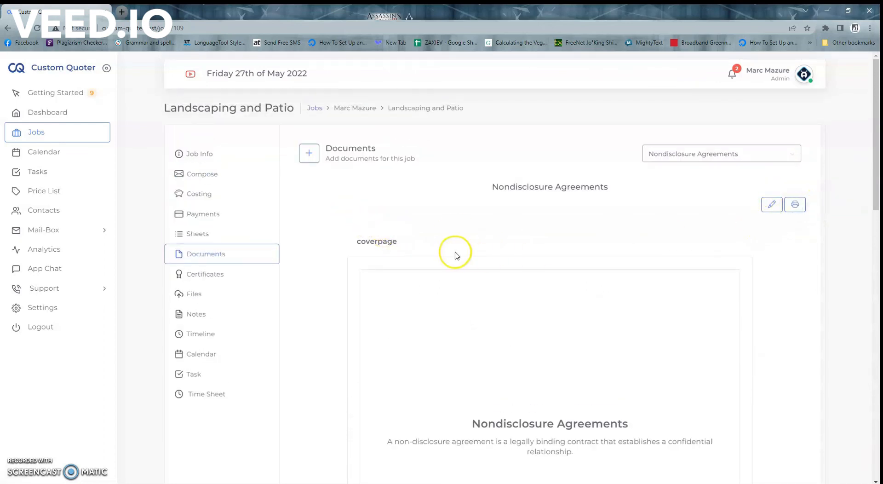
scroll(456, 256, "down", 4)
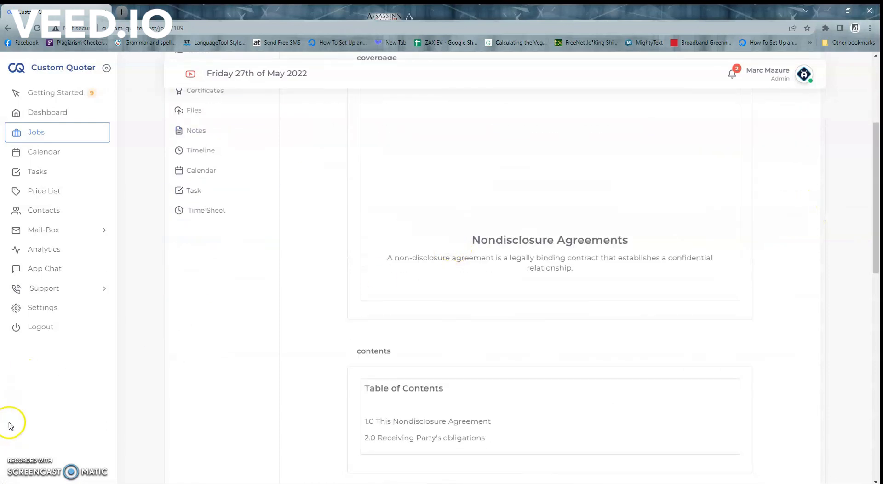